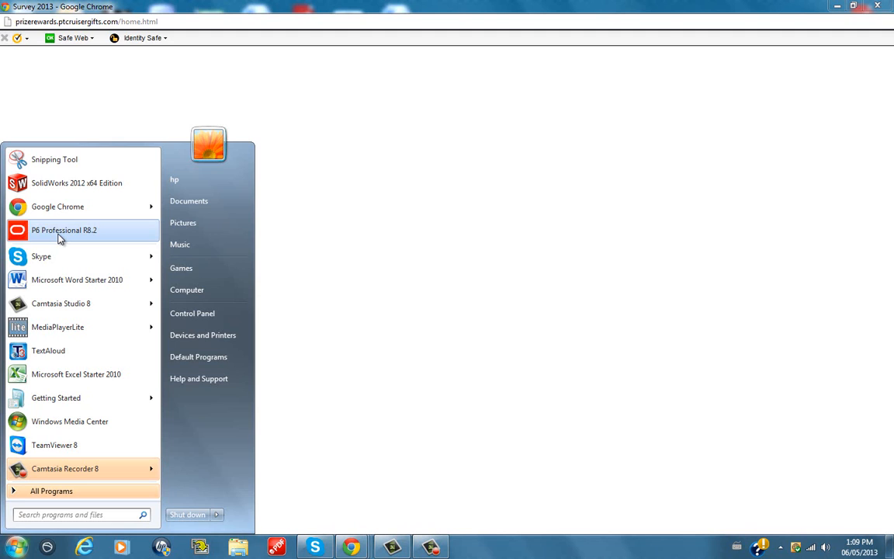
# Start P6 Professional R8.2 and log in to the PMDB database with the admin account's password
pyautogui.click(61, 231)
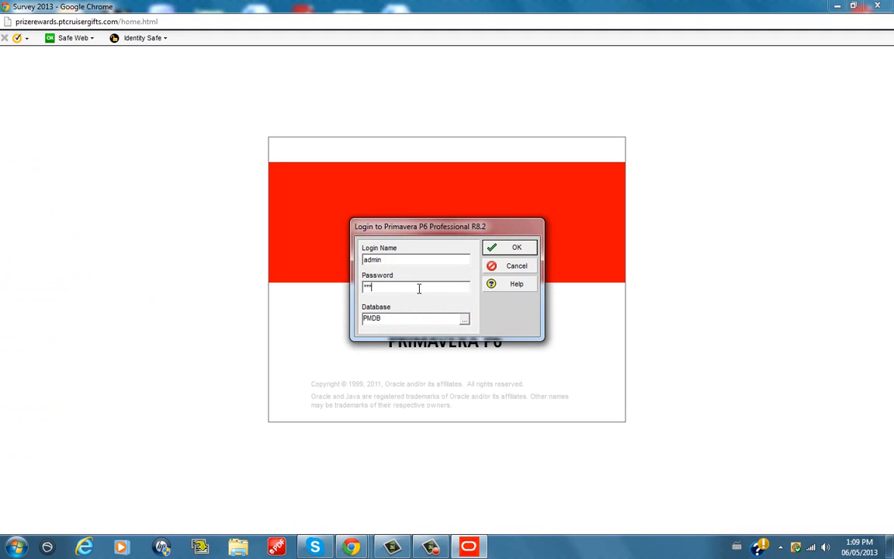
pyautogui.press('Return')
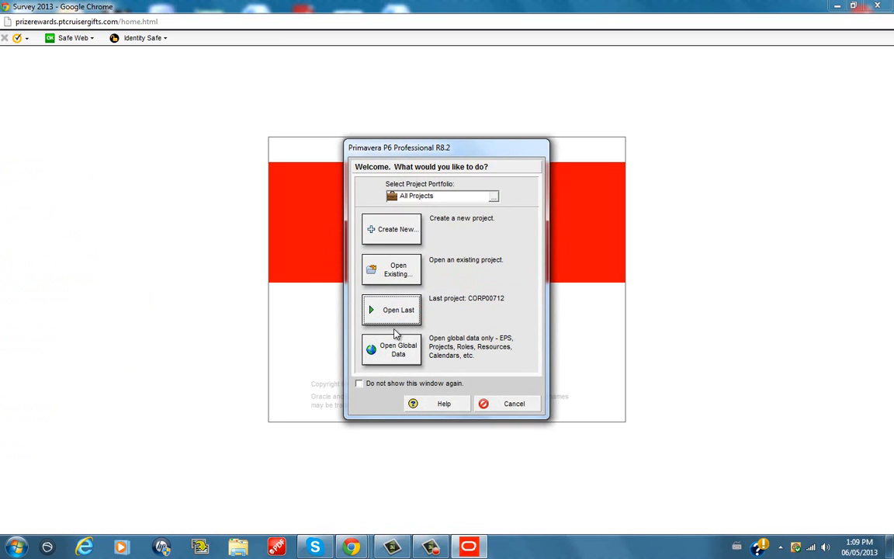
# Open all existing projects under the Enterprise node in Shared access mode
pyautogui.click(397, 281)
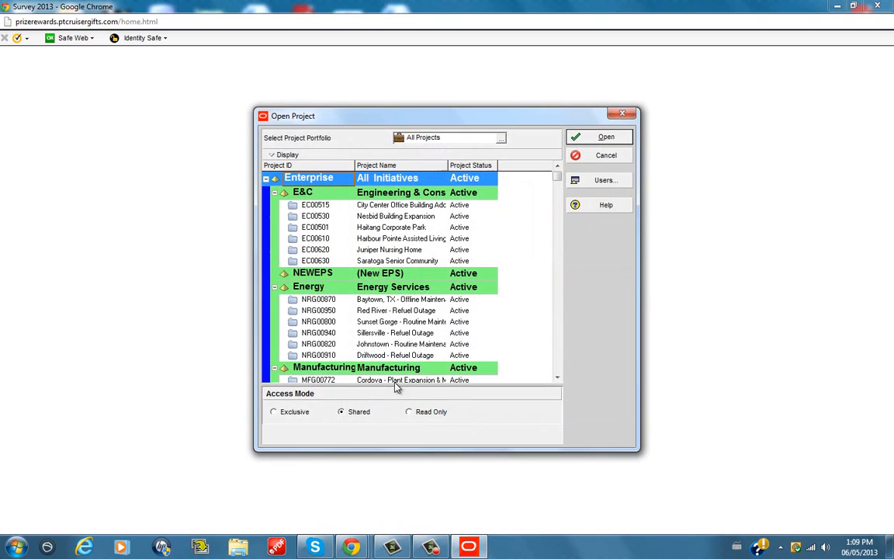
pyautogui.click(602, 138)
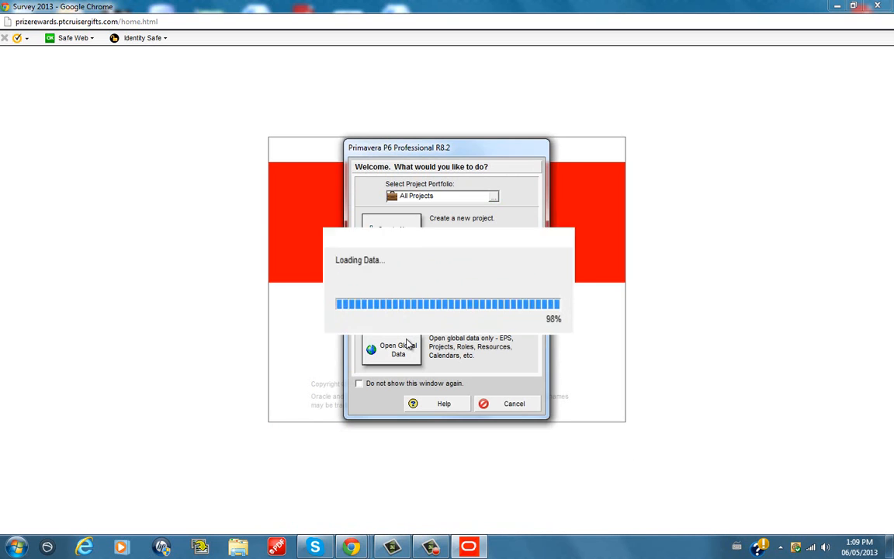
pyautogui.click(409, 345)
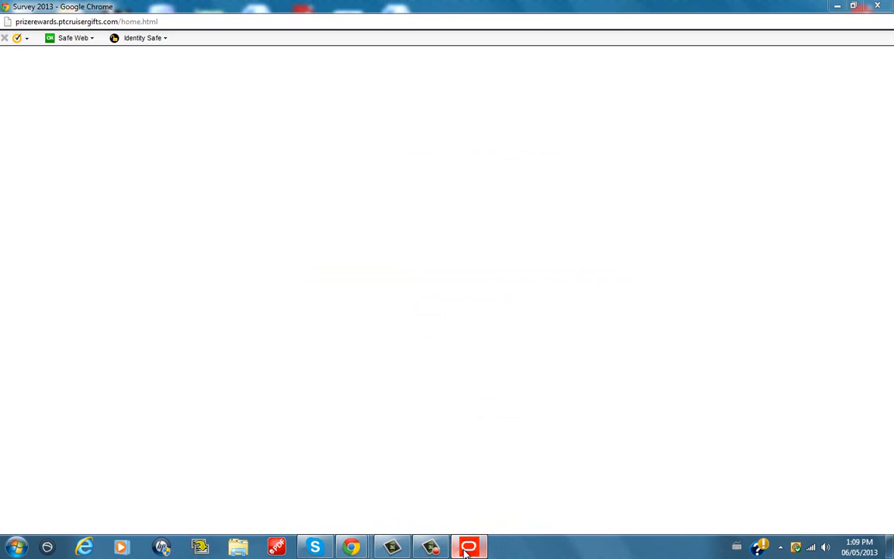
pyautogui.moveTo(467, 549)
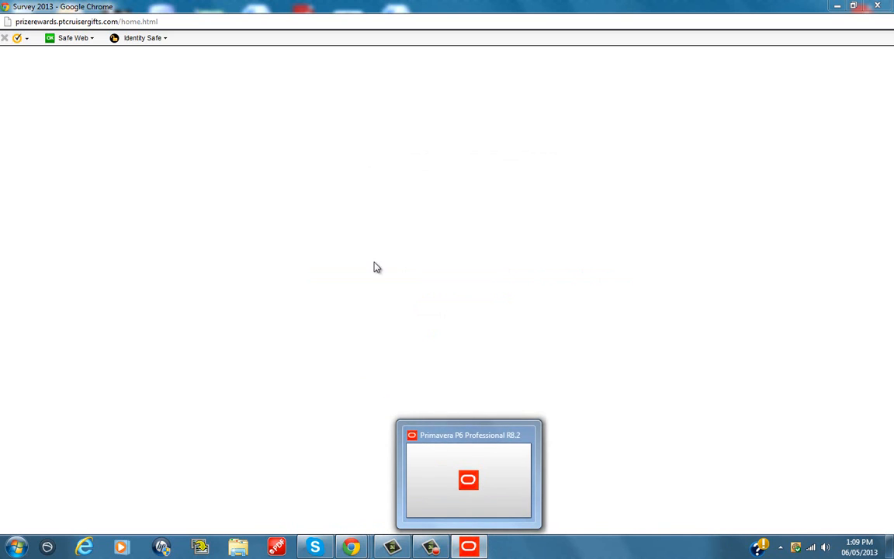
pyautogui.click(466, 546)
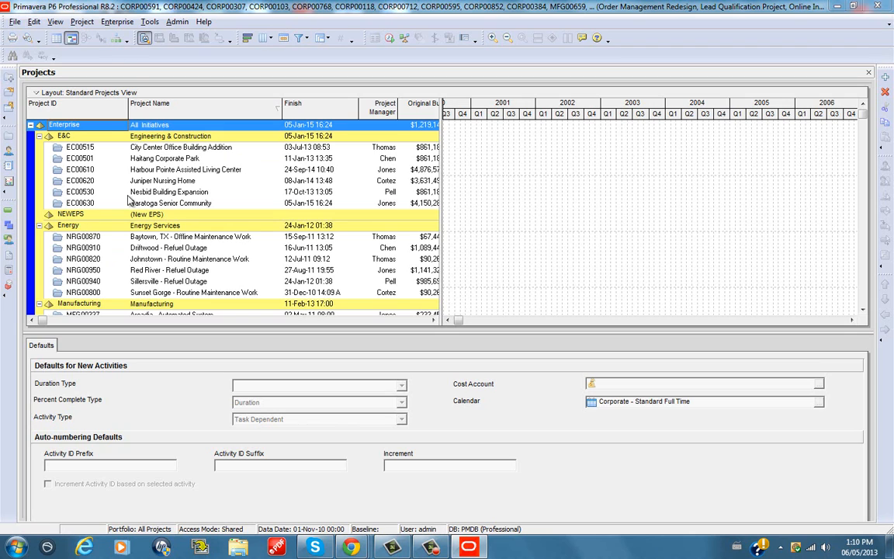
# Open the enterprise calendars and look through the global ones, including 5x10, 6x24, 6x8, 7x24, Corporate - Standard Full Time and Trades - 5 Day Workweek
pyautogui.click(114, 23)
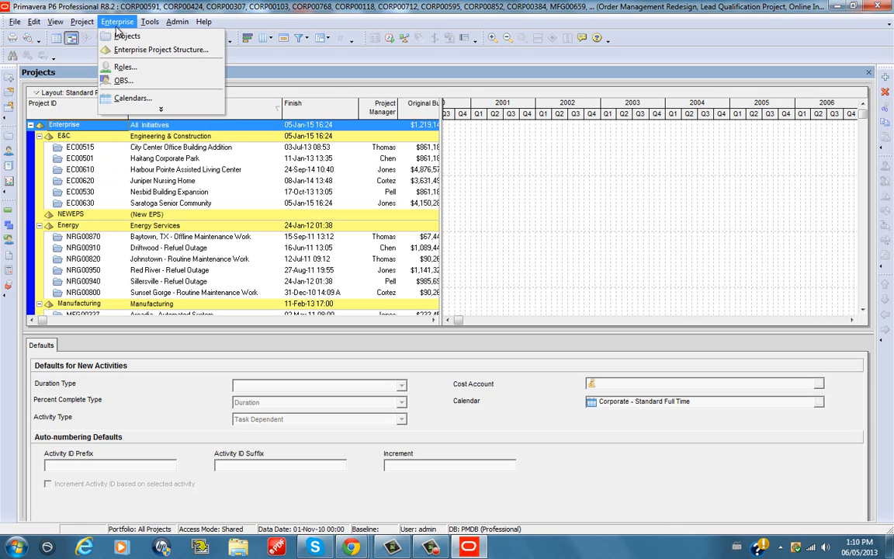
pyautogui.click(132, 98)
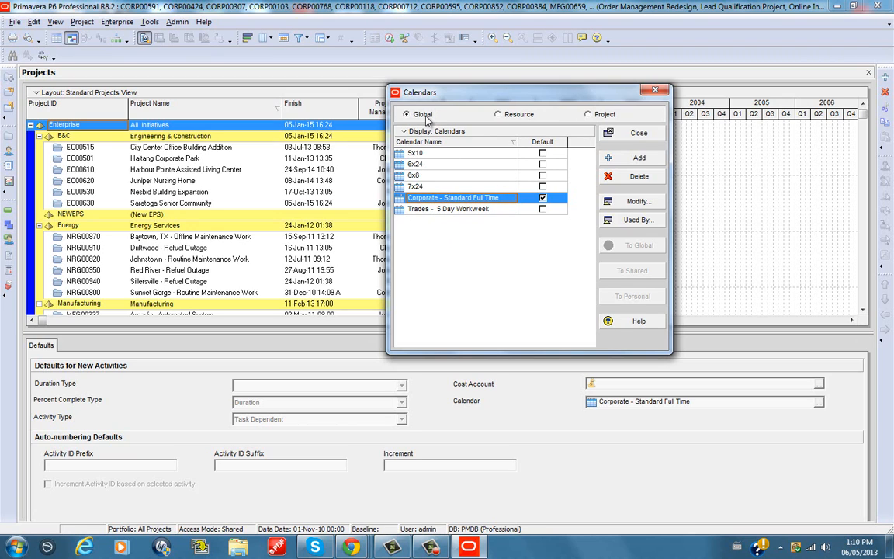
pyautogui.click(440, 211)
pyautogui.click(439, 201)
pyautogui.click(439, 209)
pyautogui.click(437, 187)
pyautogui.click(436, 166)
pyautogui.click(435, 153)
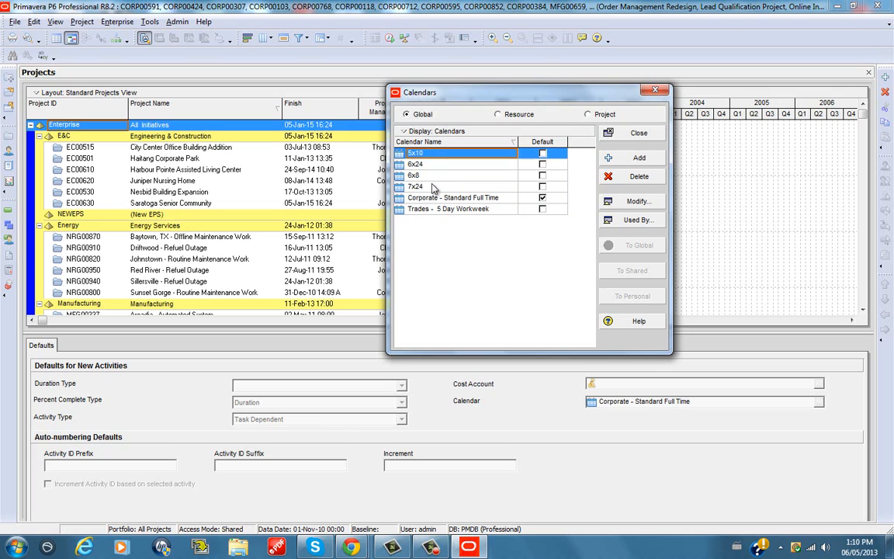
pyautogui.click(437, 187)
pyautogui.click(436, 165)
pyautogui.click(438, 187)
pyautogui.click(436, 165)
pyautogui.click(435, 154)
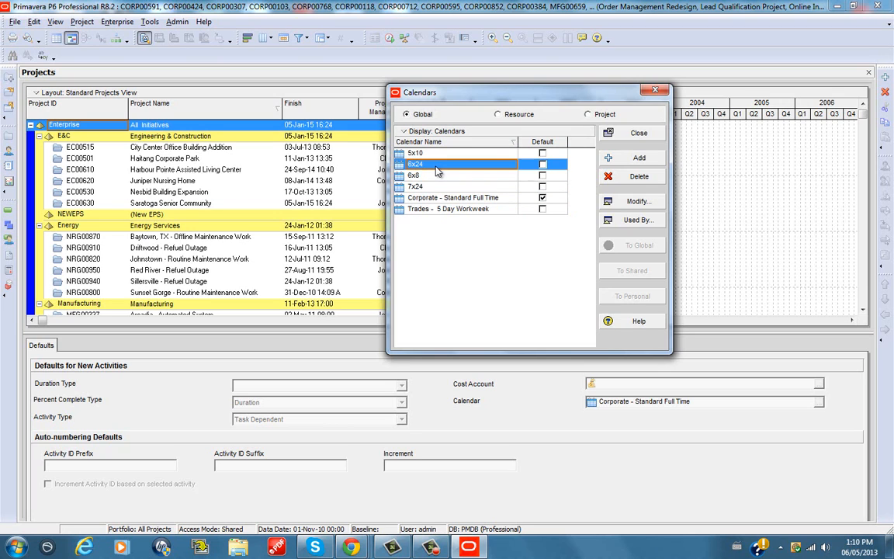
pyautogui.click(427, 165)
pyautogui.click(414, 176)
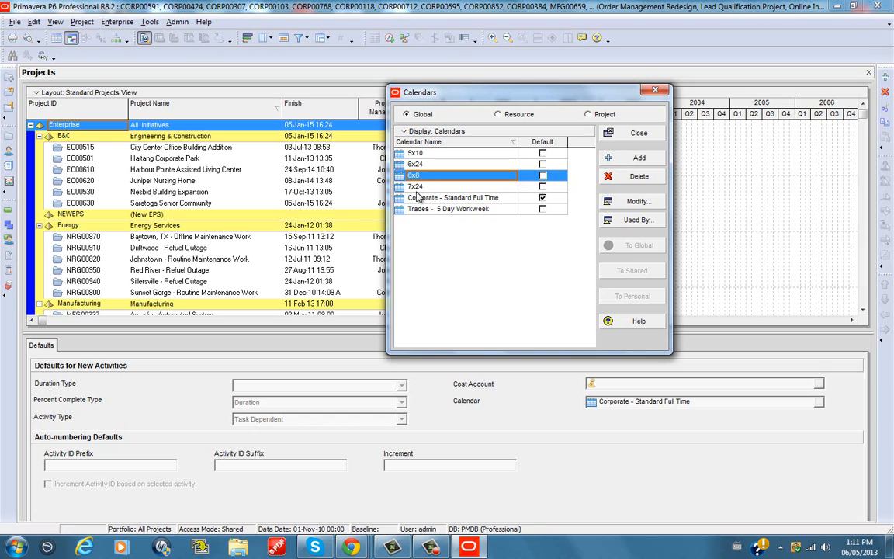
pyautogui.click(414, 187)
pyautogui.click(431, 198)
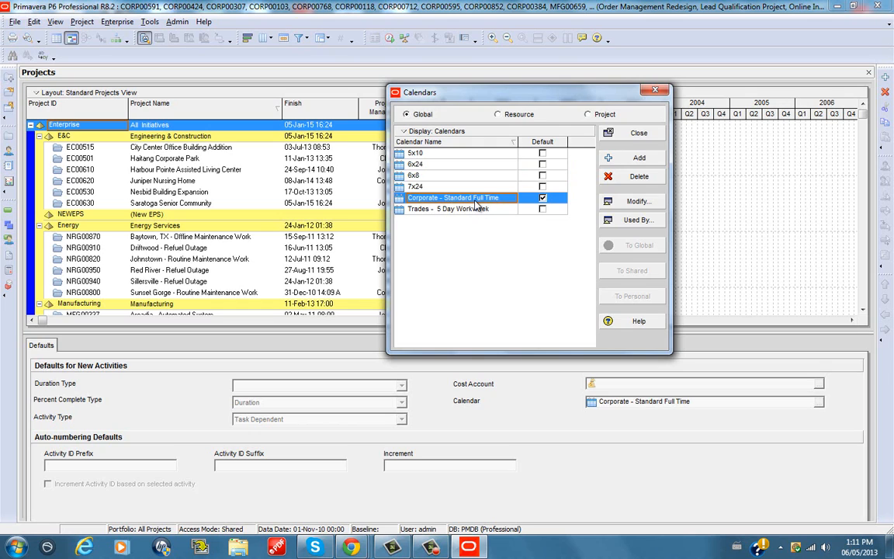
pyautogui.click(463, 179)
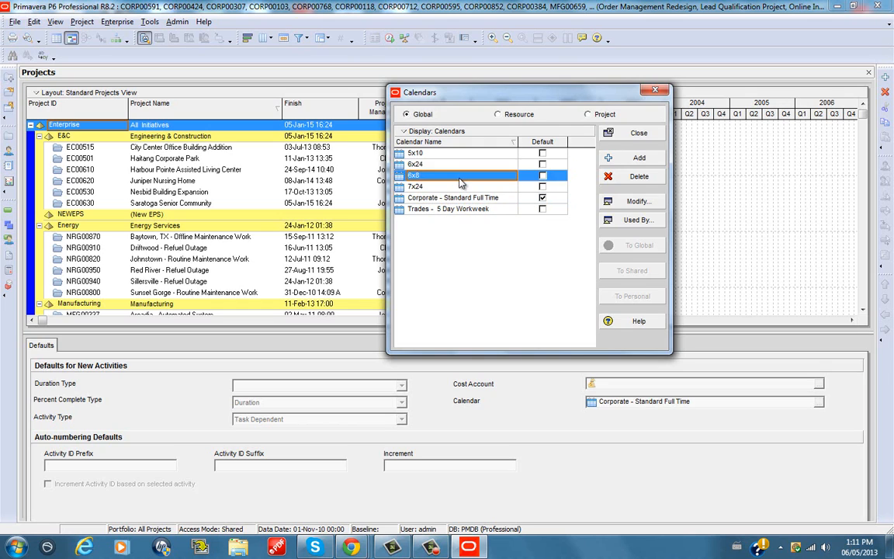
pyautogui.click(451, 194)
pyautogui.click(439, 168)
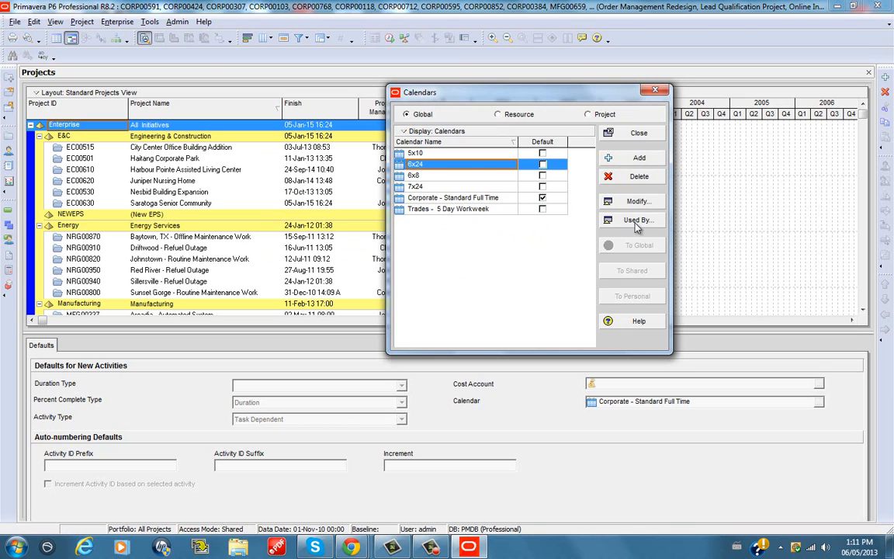
# View the resource and project calendars, return to the global calendars, and close the calendar list
pyautogui.click(498, 115)
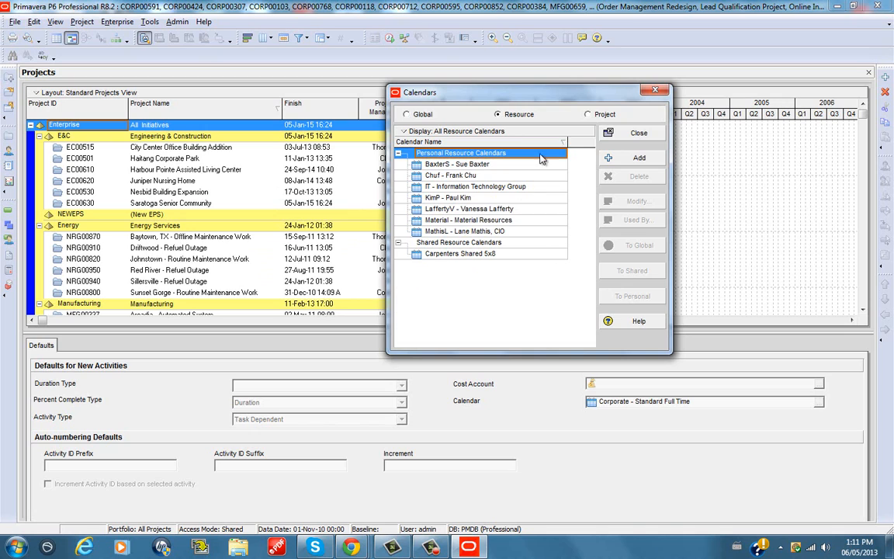
pyautogui.click(588, 115)
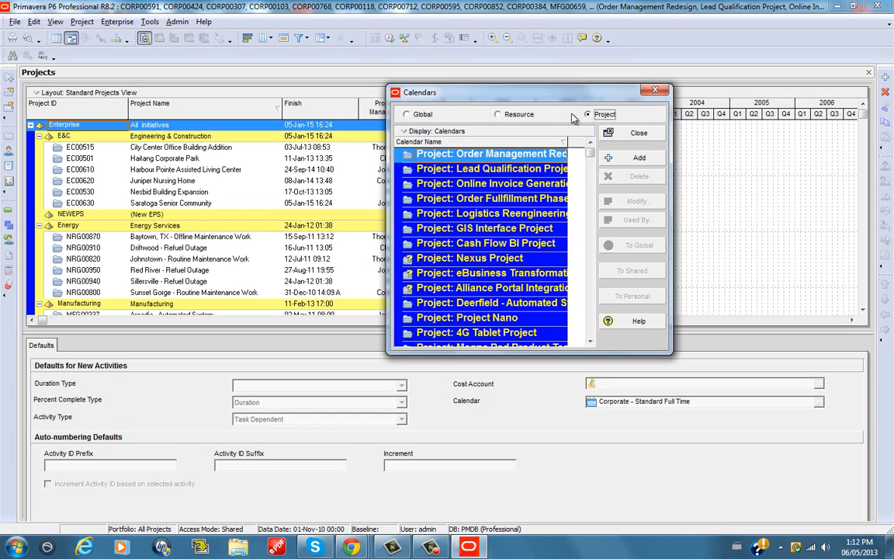
pyautogui.click(419, 114)
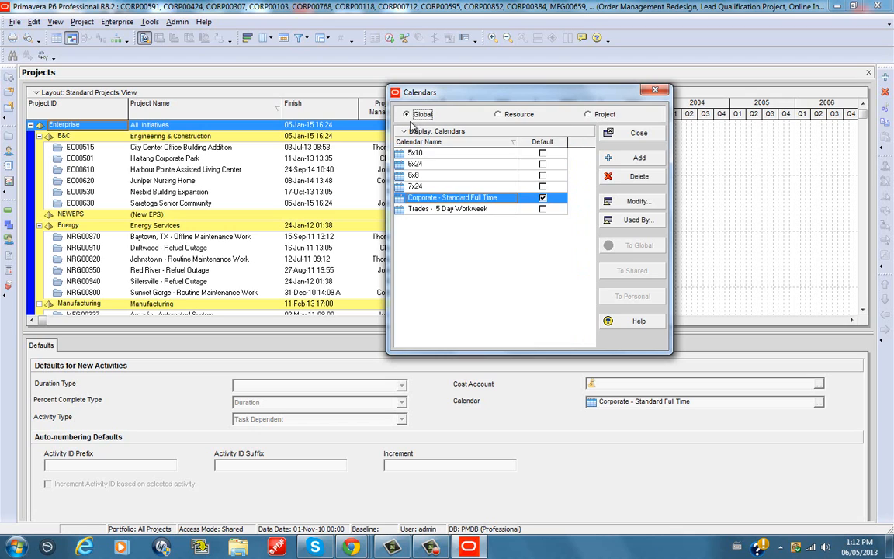
pyautogui.click(639, 134)
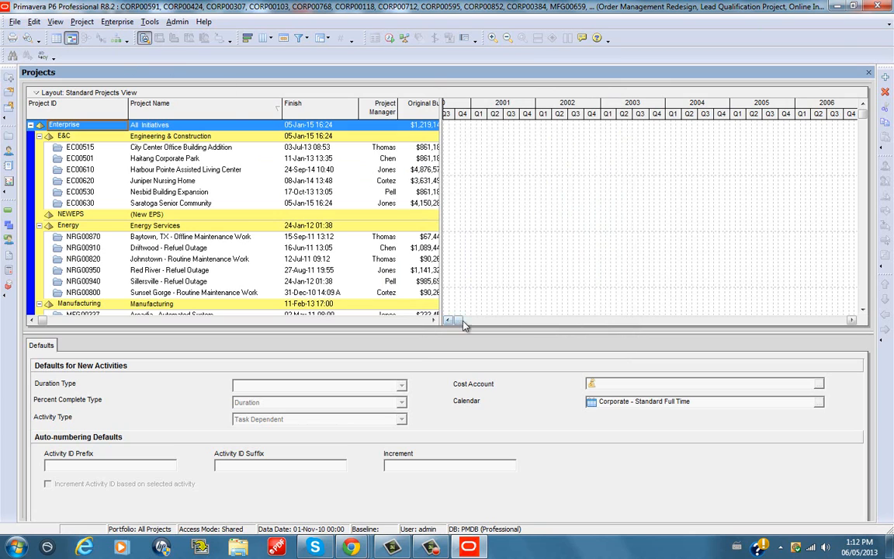
# Look through the project list down to the projects of Product Program 1 under Product Development
pyautogui.moveTo(456, 319); pyautogui.dragTo(831, 319)
pyautogui.moveTo(866, 365); pyautogui.dragTo(445, 319)
pyautogui.scroll(-5, 118, 260)
pyautogui.scroll(-5, 120, 259)
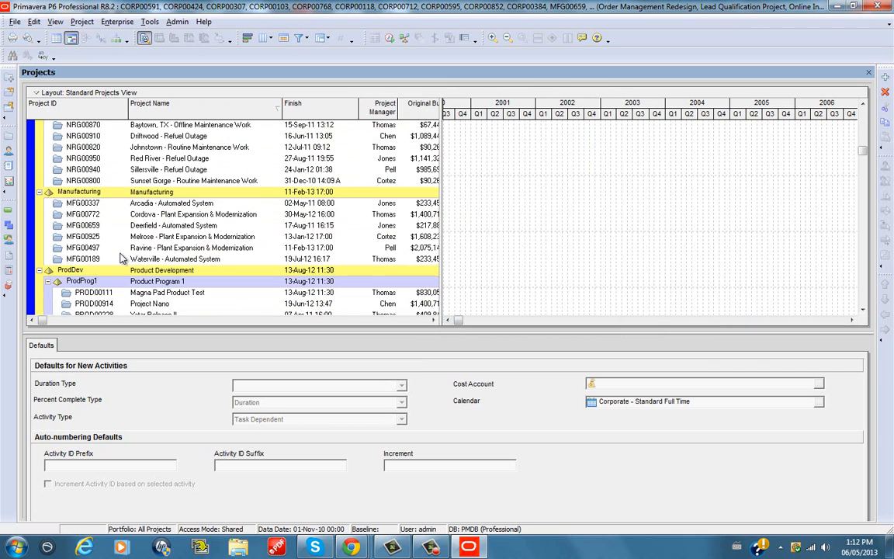
pyautogui.scroll(-1, 125, 261)
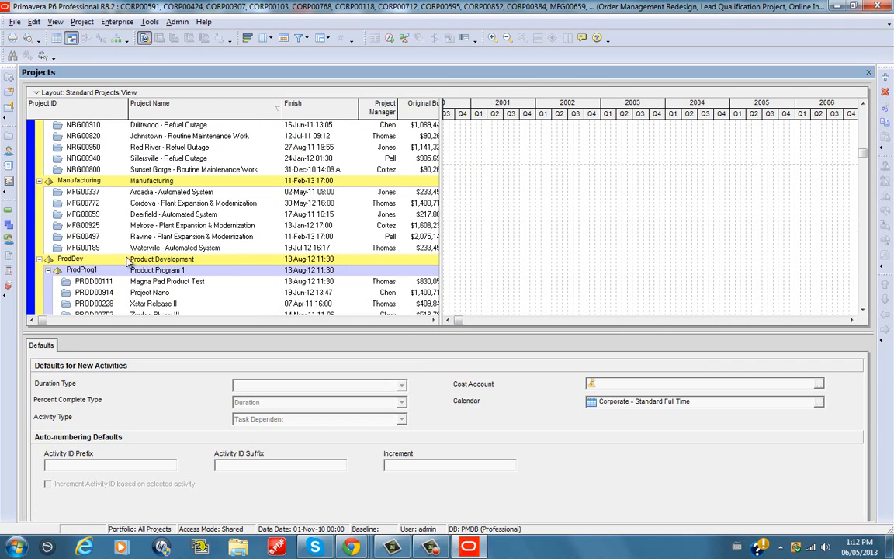
pyautogui.click(100, 282)
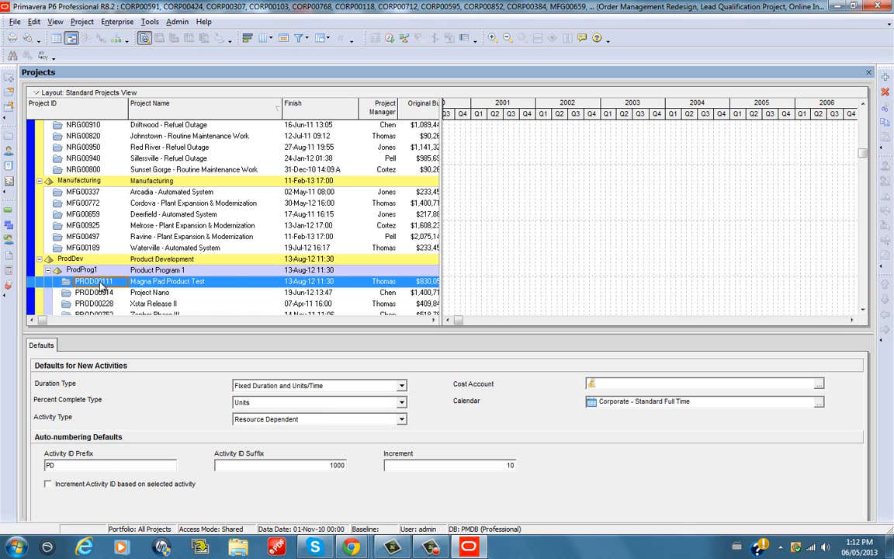
pyautogui.rightClick(99, 283)
pyautogui.click(70, 302)
pyautogui.scroll(-2, 84, 295)
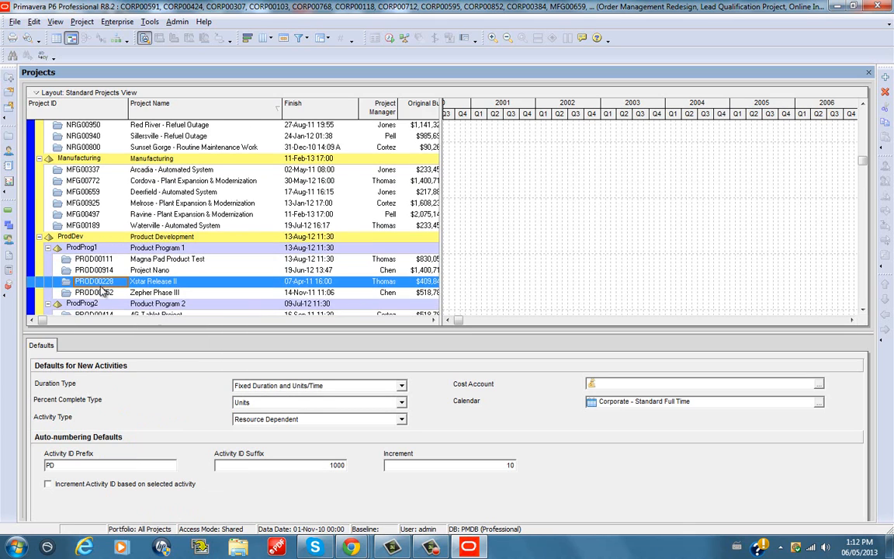
pyautogui.scroll(-1, 102, 290)
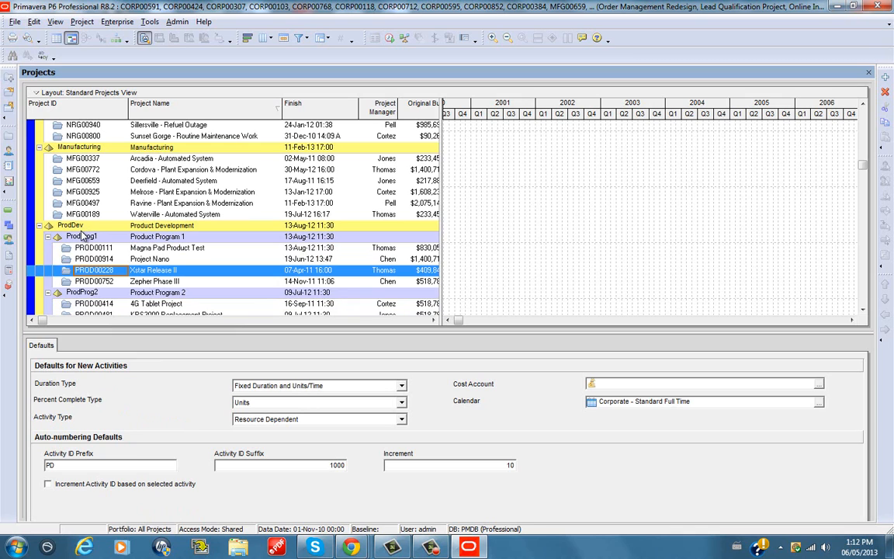
pyautogui.click(95, 262)
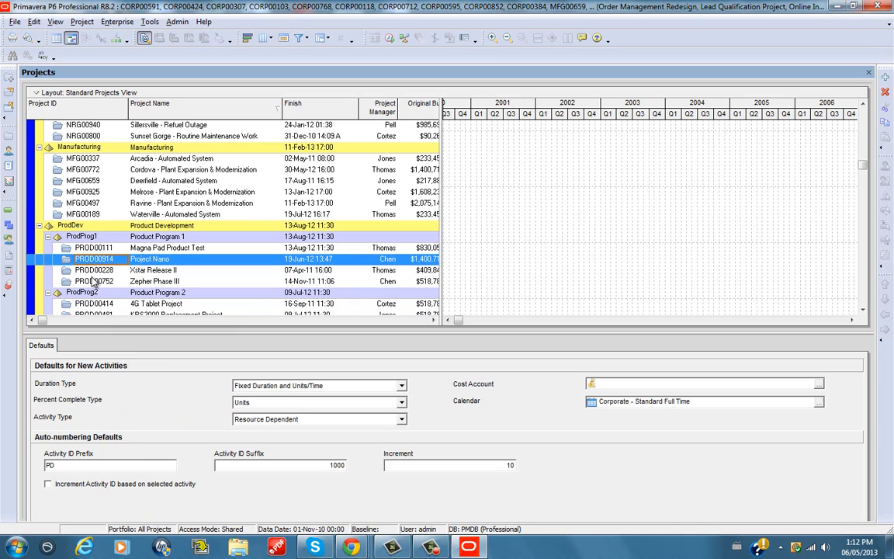
pyautogui.click(91, 278)
pyautogui.click(92, 270)
pyautogui.click(98, 262)
pyautogui.rightClick(91, 248)
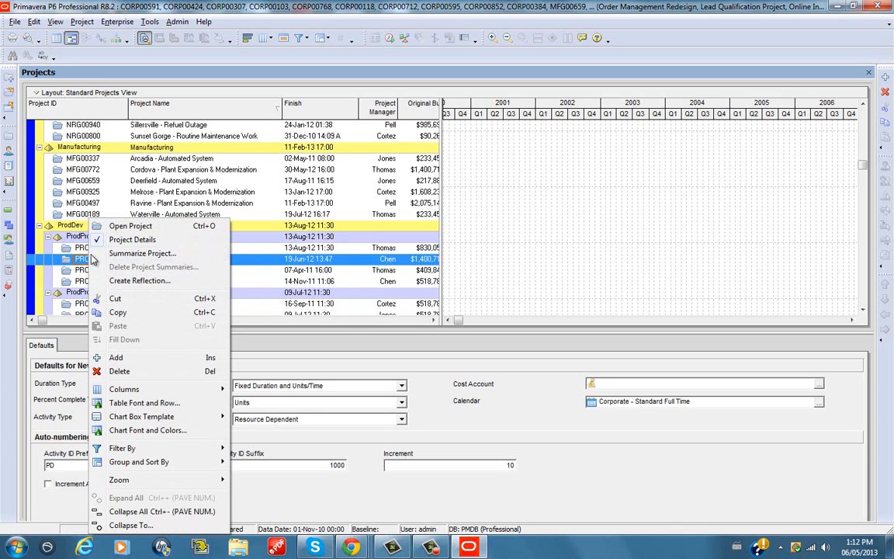
pyautogui.press('Escape')
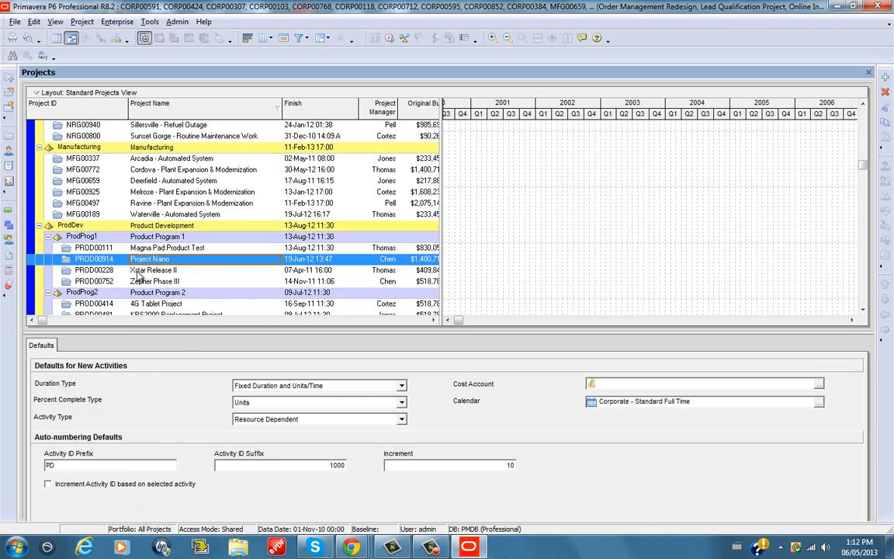
# Open only the Magna Pad Product Test project, PROD00111, from Product Program 1
pyautogui.click(90, 248)
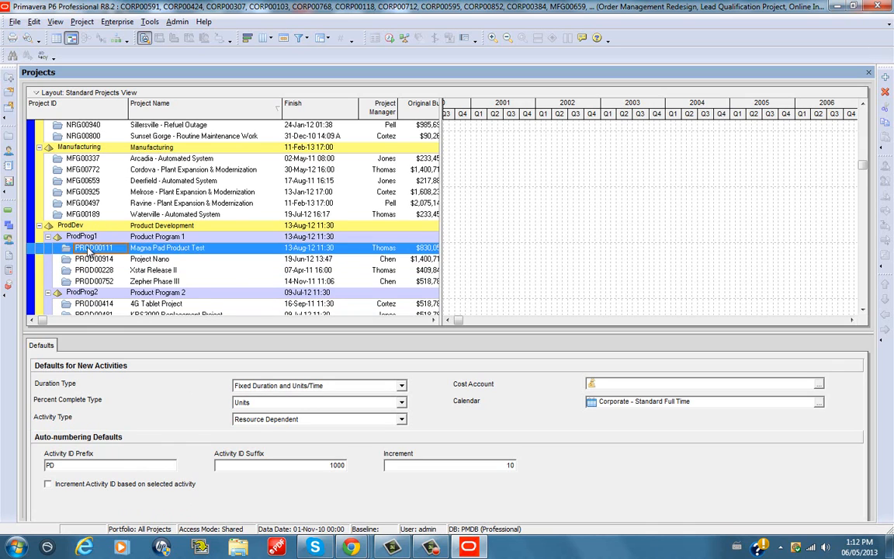
pyautogui.rightClick(90, 249)
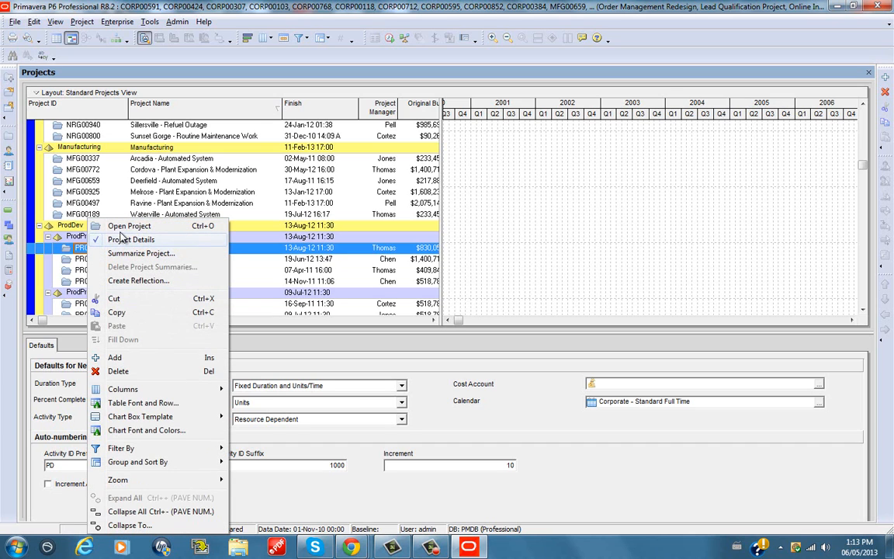
pyautogui.click(126, 226)
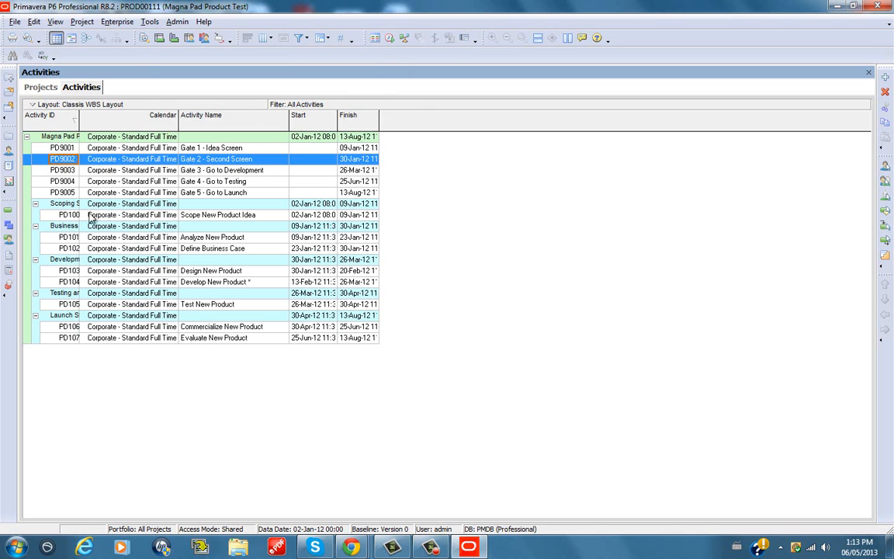
# Compare the project's activities in the Gantt Chart and Activity Table views, ending in the table view
pyautogui.click(69, 38)
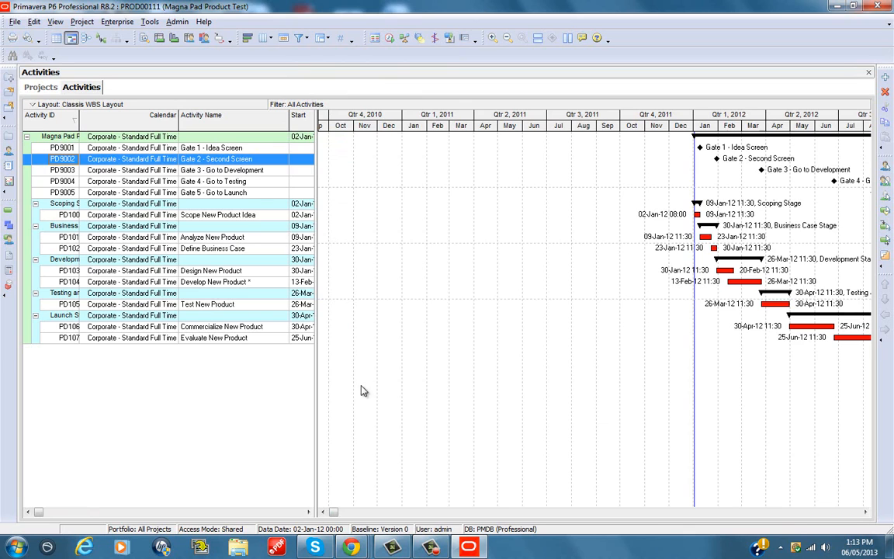
pyautogui.click(71, 38)
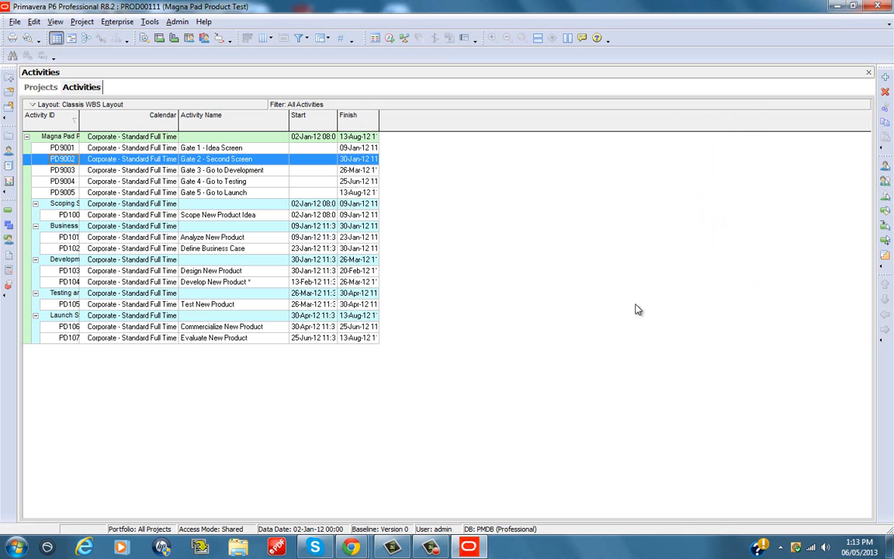
pyautogui.click(71, 38)
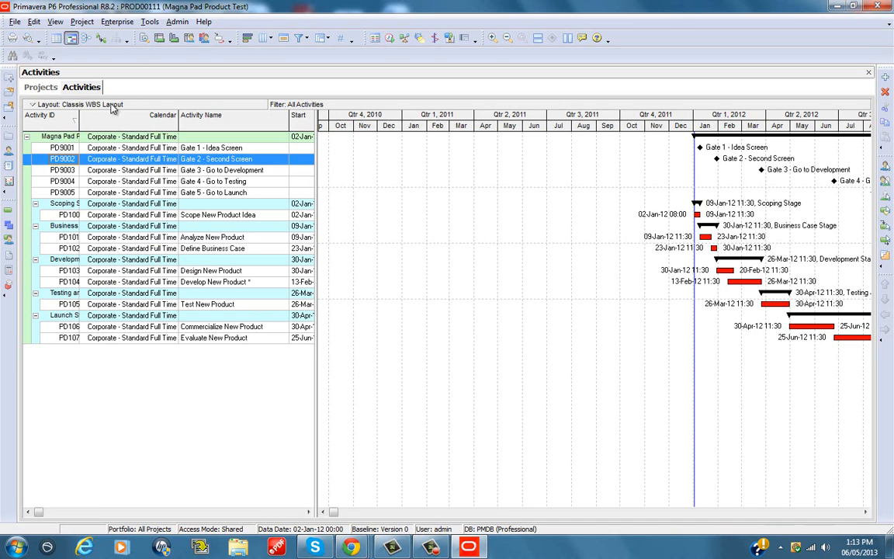
pyautogui.click(59, 39)
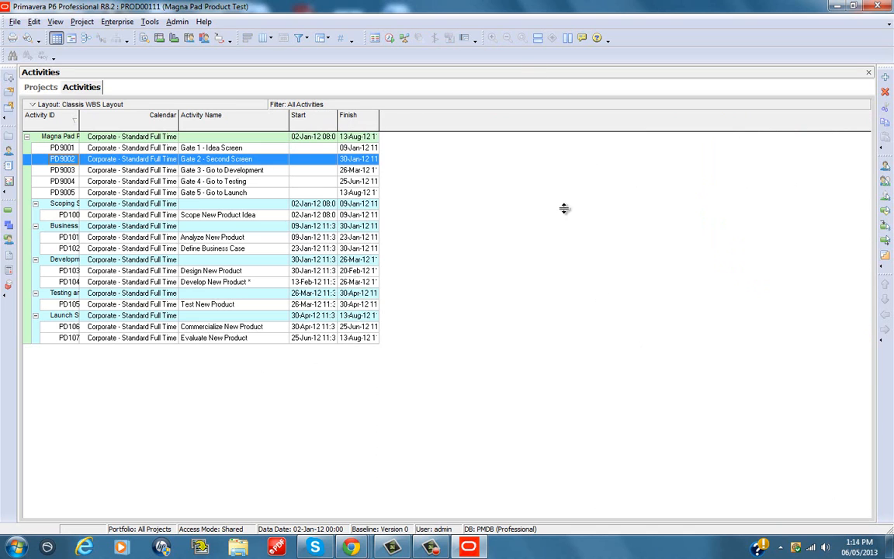
# Open the activity table's column settings and show the available options as a list instead of by category
pyautogui.rightClick(424, 175)
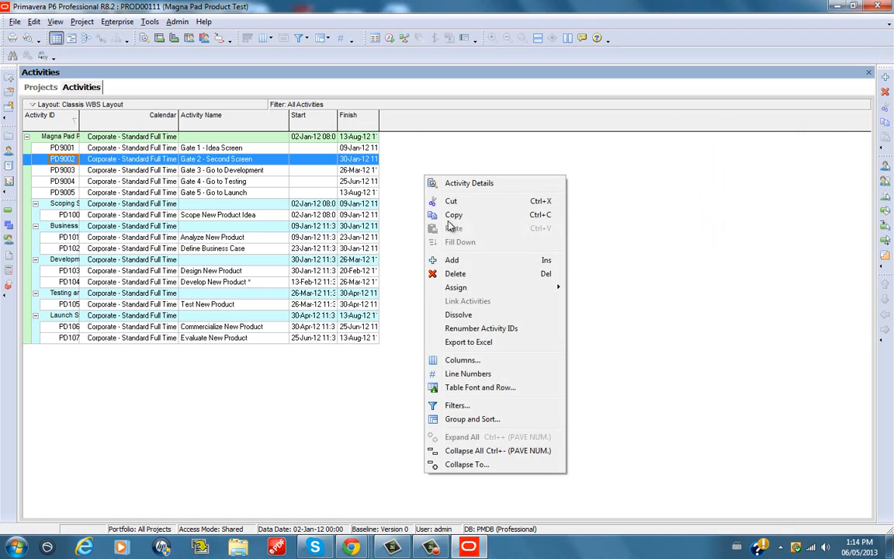
pyautogui.click(464, 361)
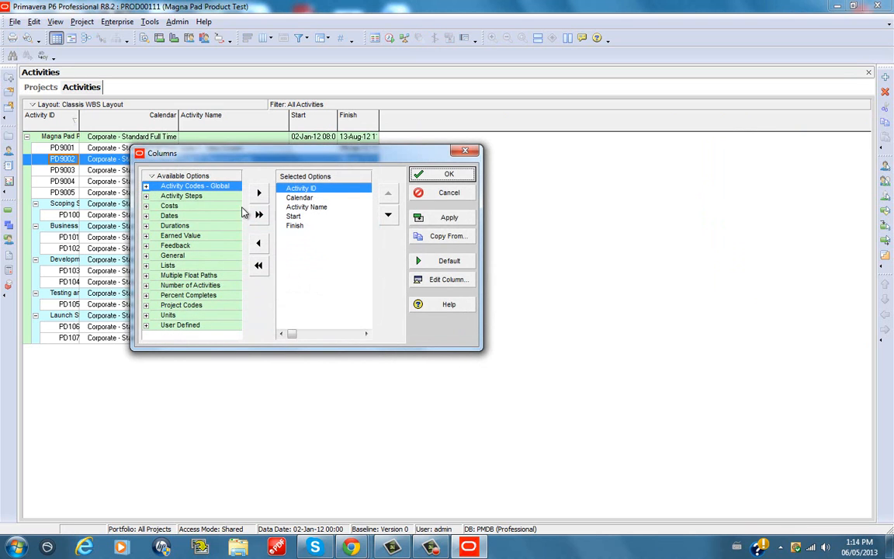
pyautogui.click(298, 199)
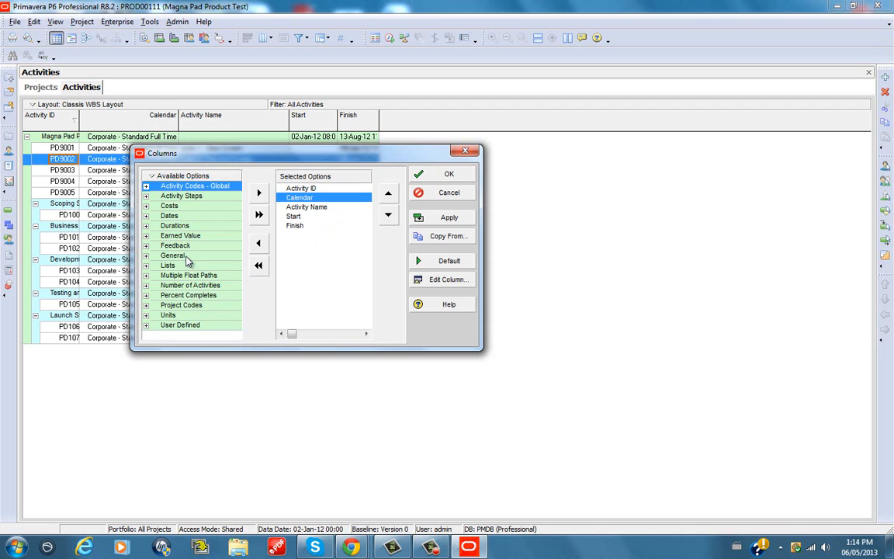
pyautogui.rightClick(206, 177)
pyautogui.moveTo(188, 229)
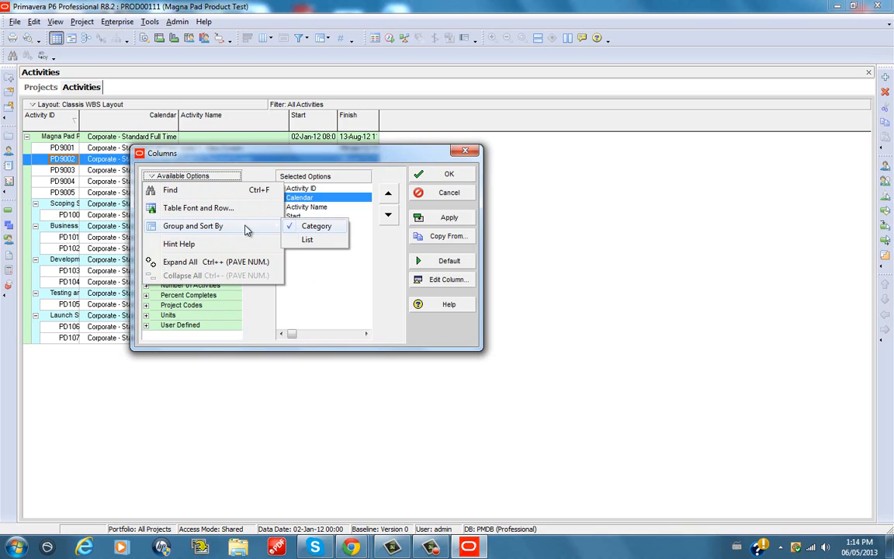
pyautogui.click(306, 239)
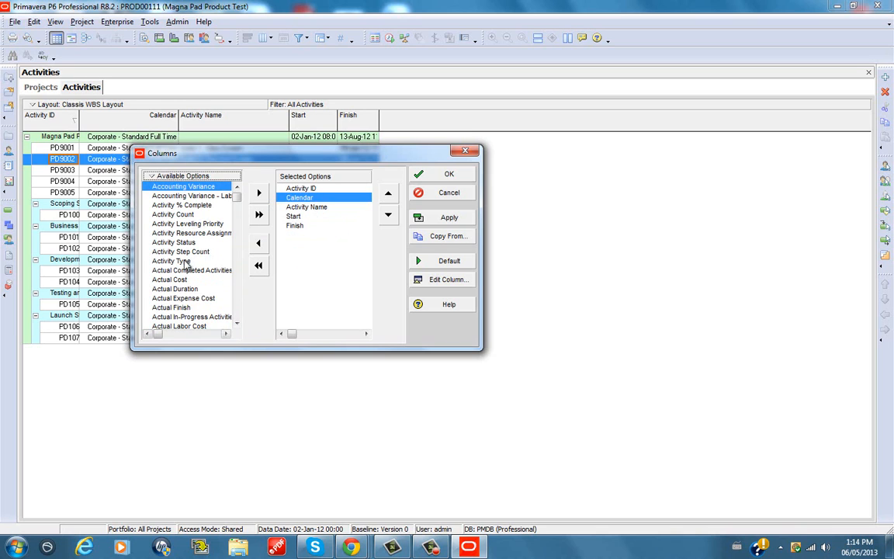
# Try adding Financial Rating to the selected columns and remove it again
pyautogui.moveTo(236, 200); pyautogui.dragTo(207, 279)
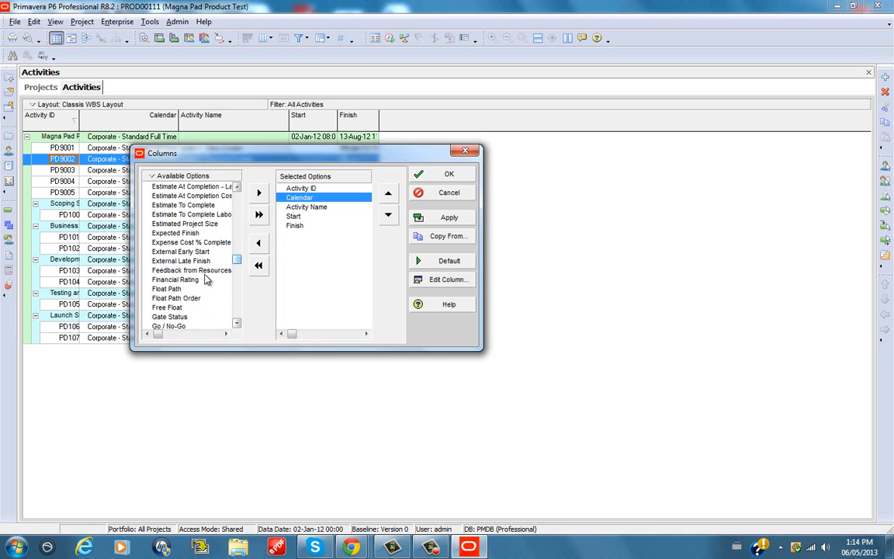
pyautogui.click(167, 280)
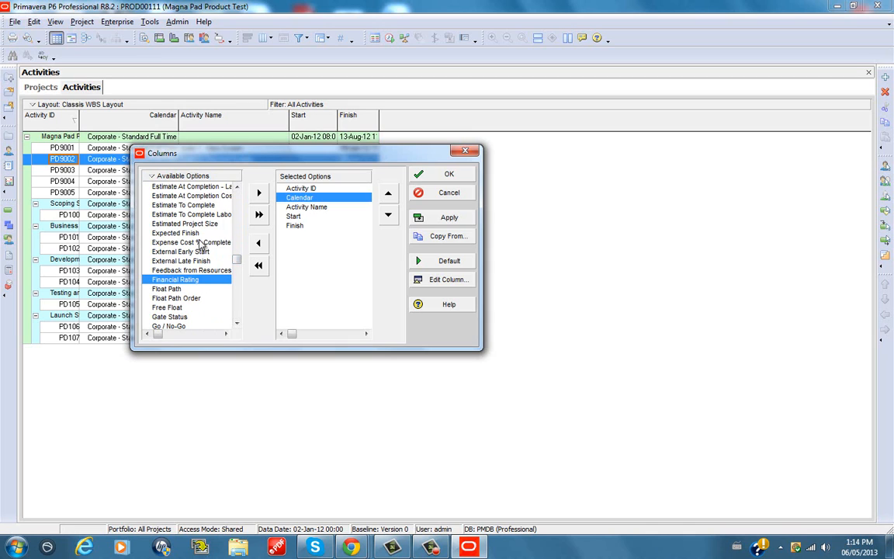
pyautogui.click(260, 194)
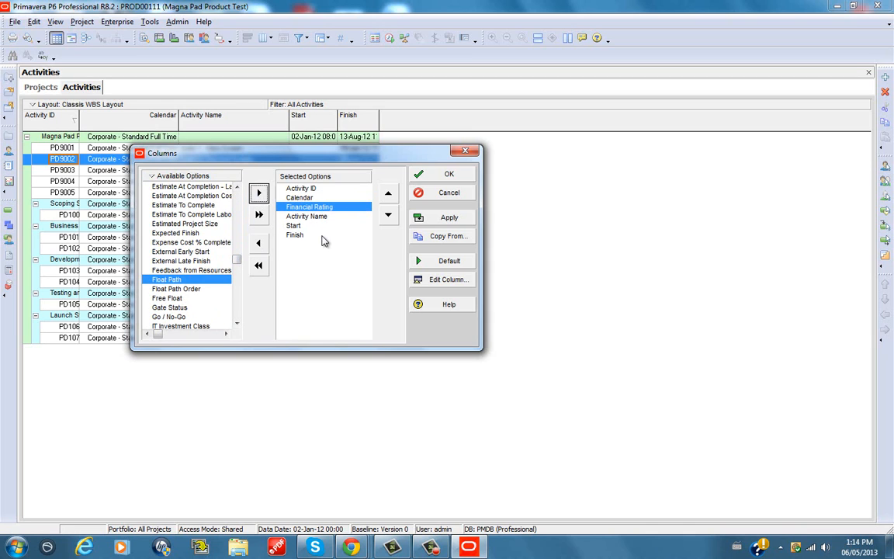
pyautogui.click(322, 236)
pyautogui.click(323, 207)
pyautogui.click(306, 236)
pyautogui.click(300, 208)
pyautogui.click(260, 245)
pyautogui.click(315, 209)
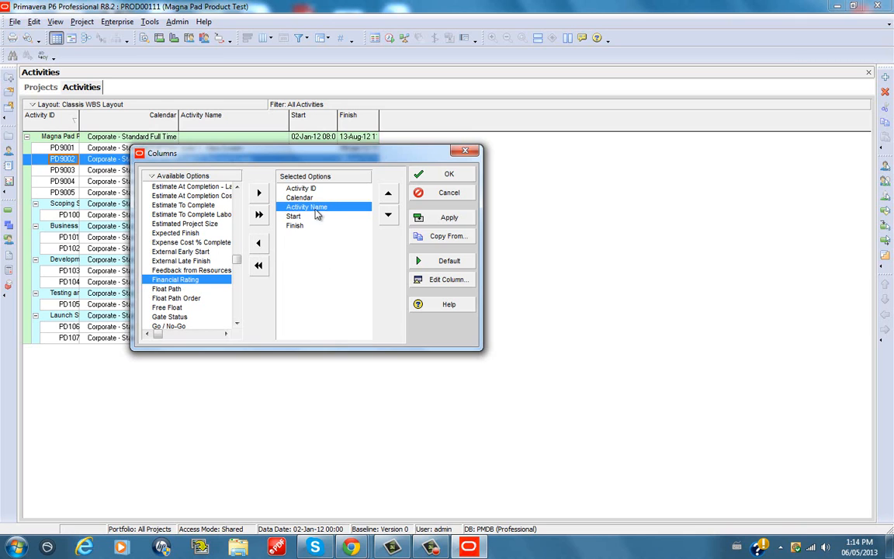
# Apply the column settings with Calendar included and select the calendar cell of the Scope New Product Idea activity
pyautogui.click(307, 198)
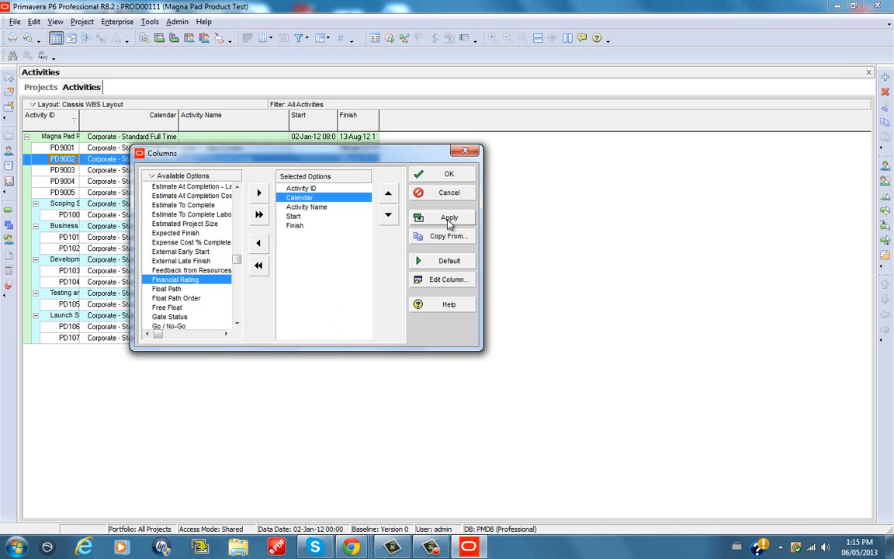
pyautogui.click(449, 177)
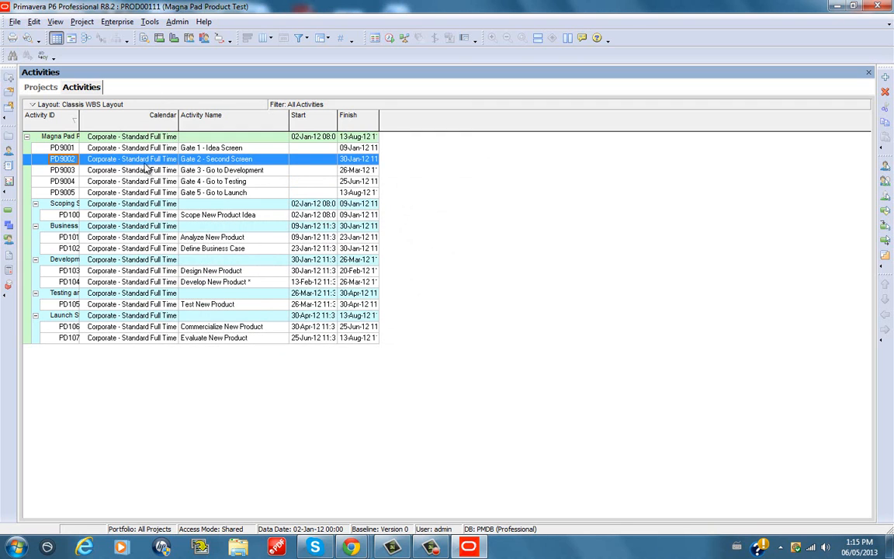
pyautogui.click(140, 216)
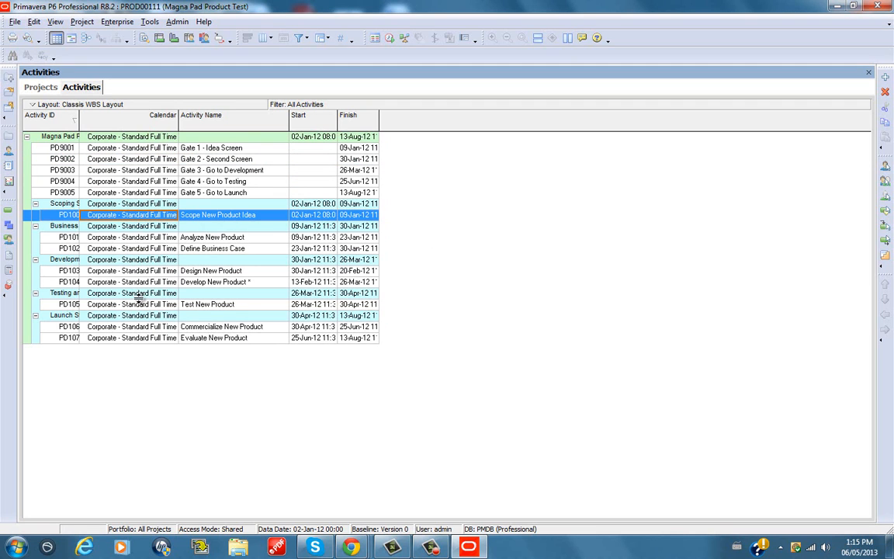
# Open the enterprise calendar list and try adding a global calendar, cancelling the choice of a calendar to copy from
pyautogui.click(124, 24)
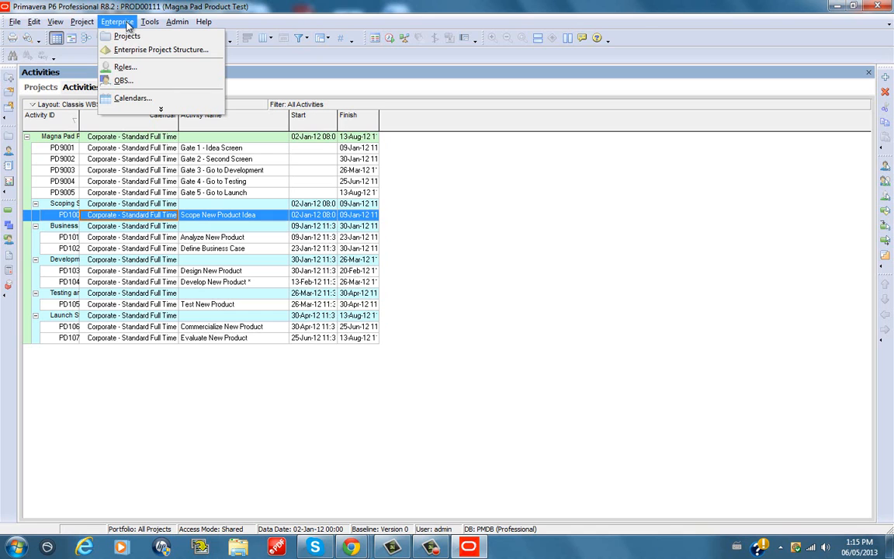
pyautogui.click(132, 100)
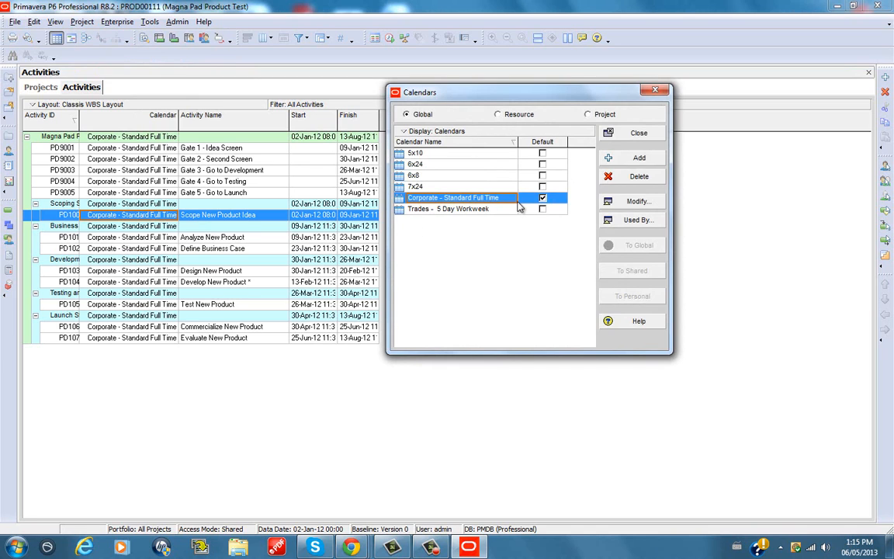
pyautogui.click(634, 159)
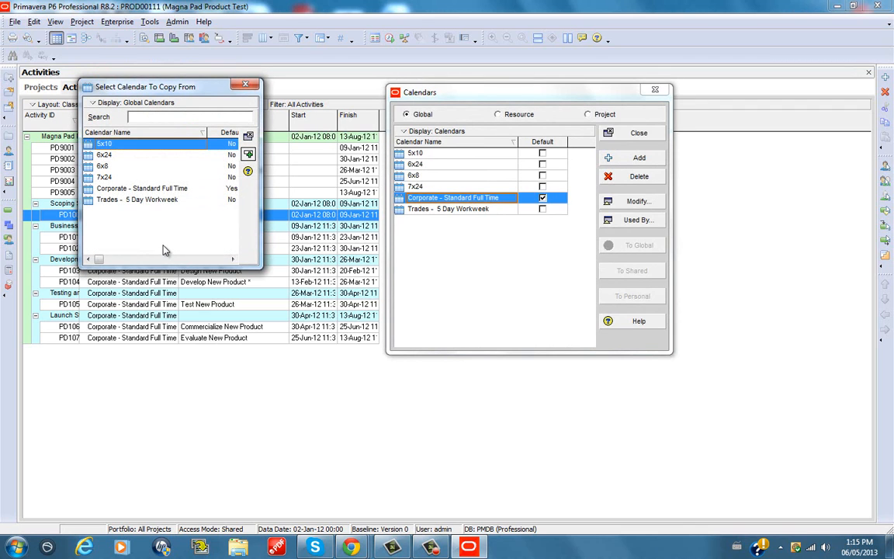
pyautogui.click(253, 84)
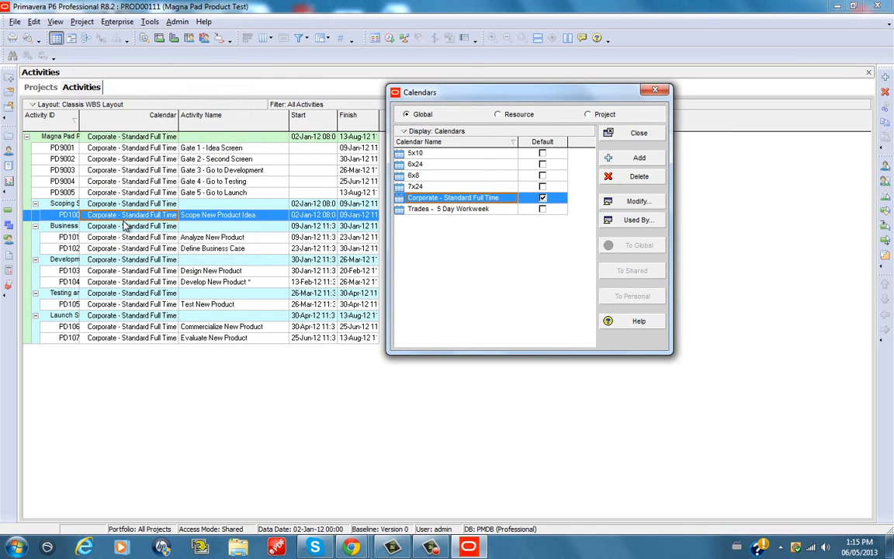
# Add a project calendar copied from Corporate - Standard Full Time and name it "Sample cal 9 hrs 6 days work week"
pyautogui.click(590, 115)
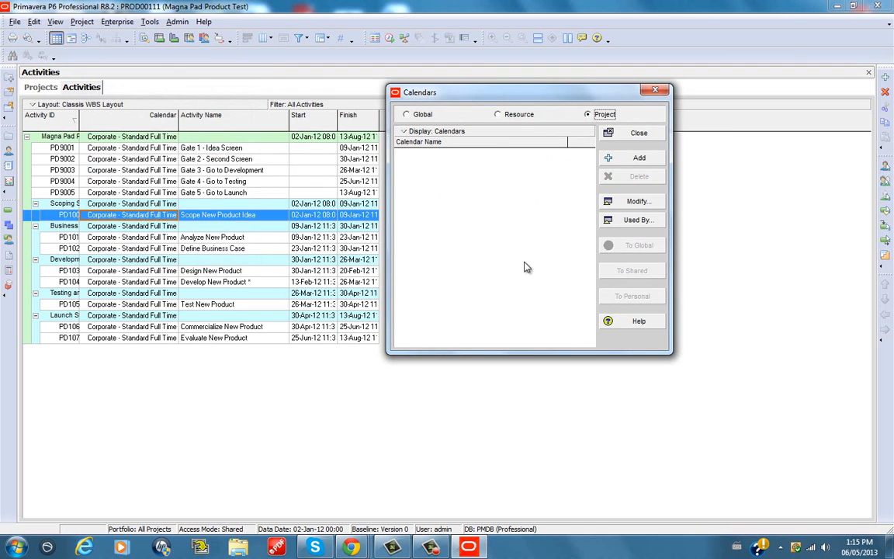
pyautogui.click(638, 159)
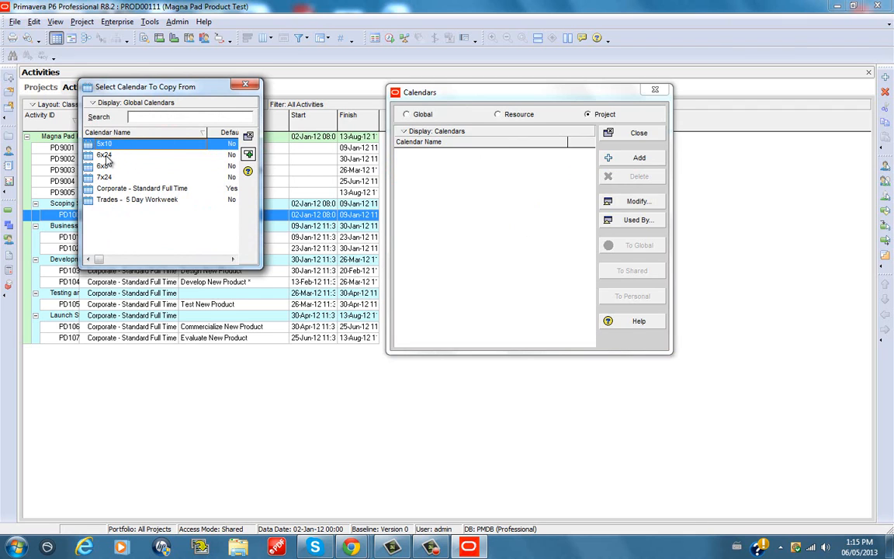
pyautogui.click(101, 154)
pyautogui.click(104, 166)
pyautogui.click(105, 154)
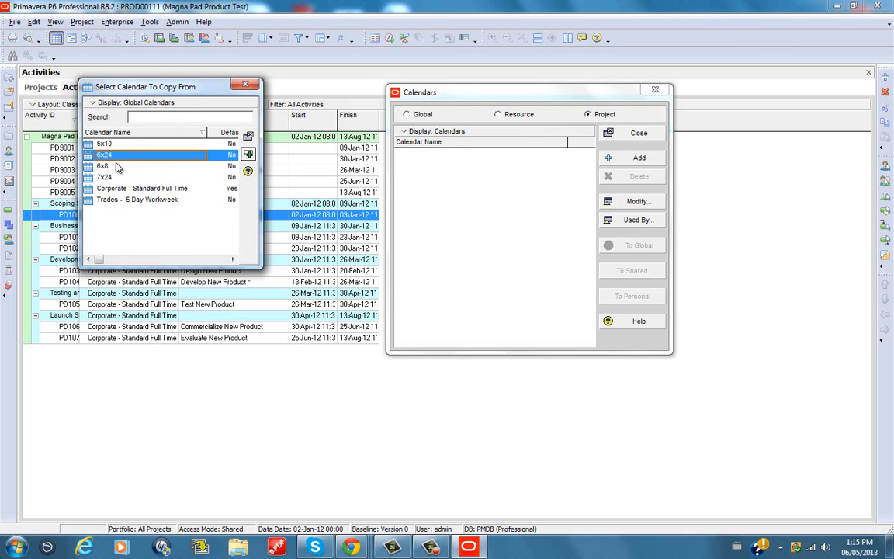
pyautogui.click(112, 188)
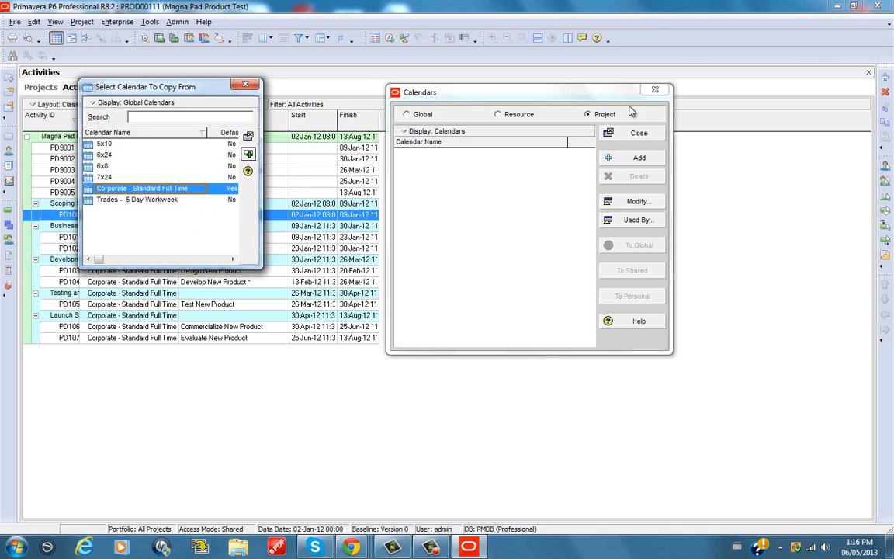
pyautogui.click(248, 155)
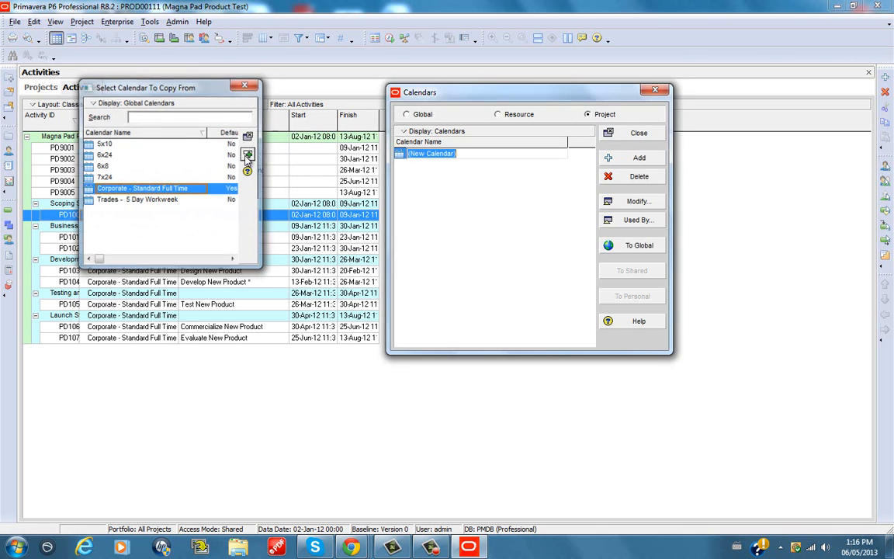
pyautogui.click(440, 154)
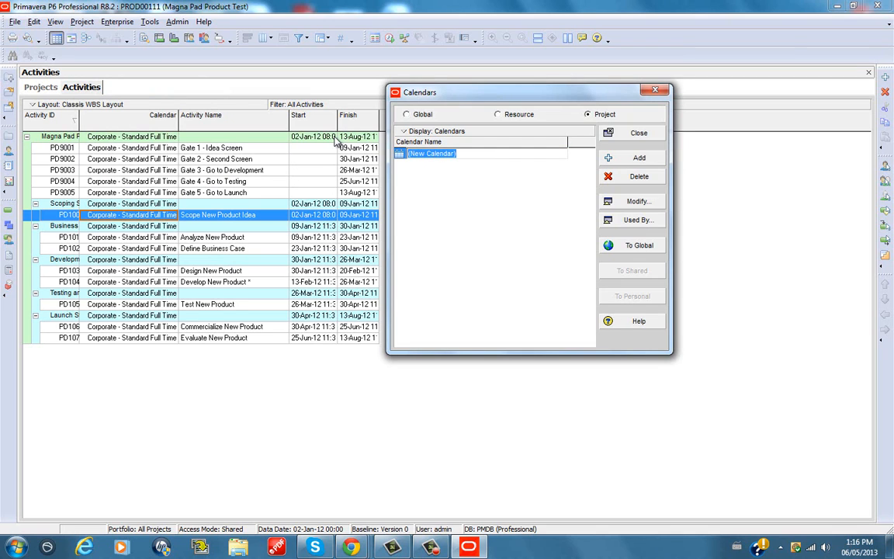
pyautogui.write('Sampl')
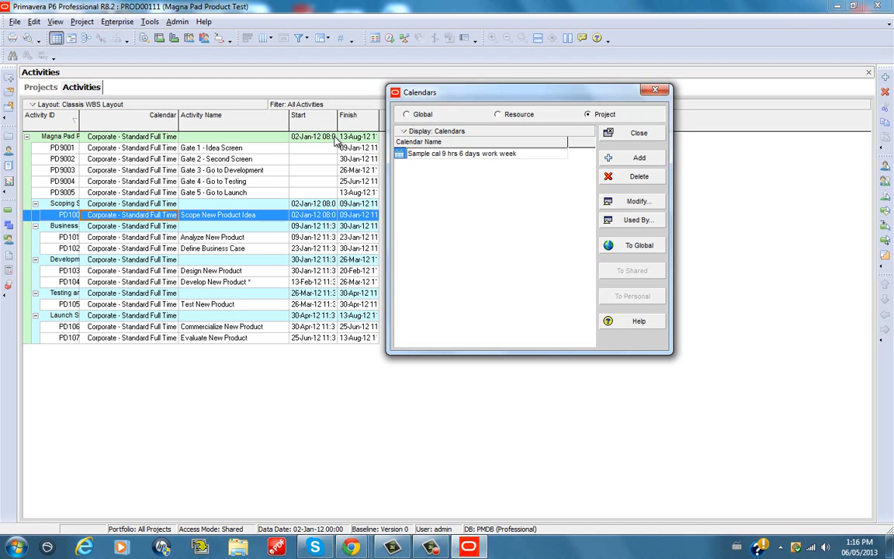
pyautogui.click(471, 227)
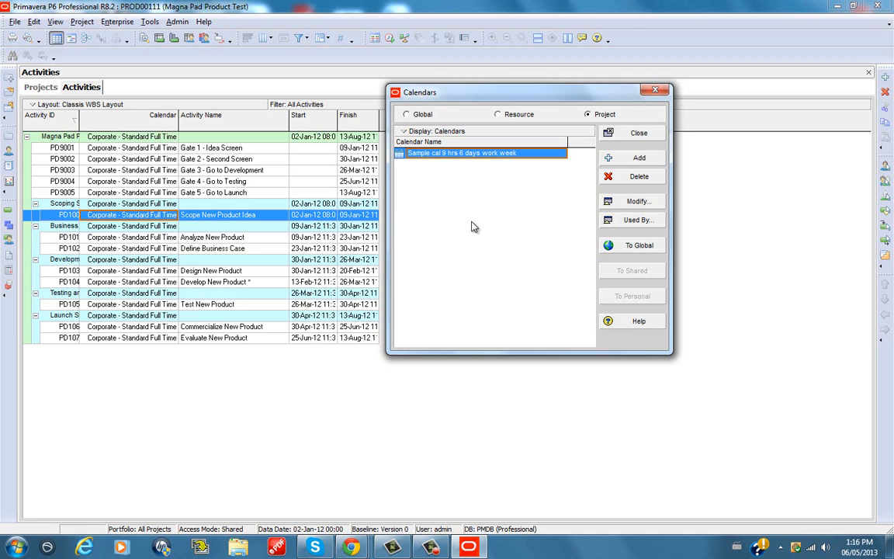
# Open the new project calendar for modification and set 6 May 2013 to 9.0 work hours
pyautogui.click(634, 202)
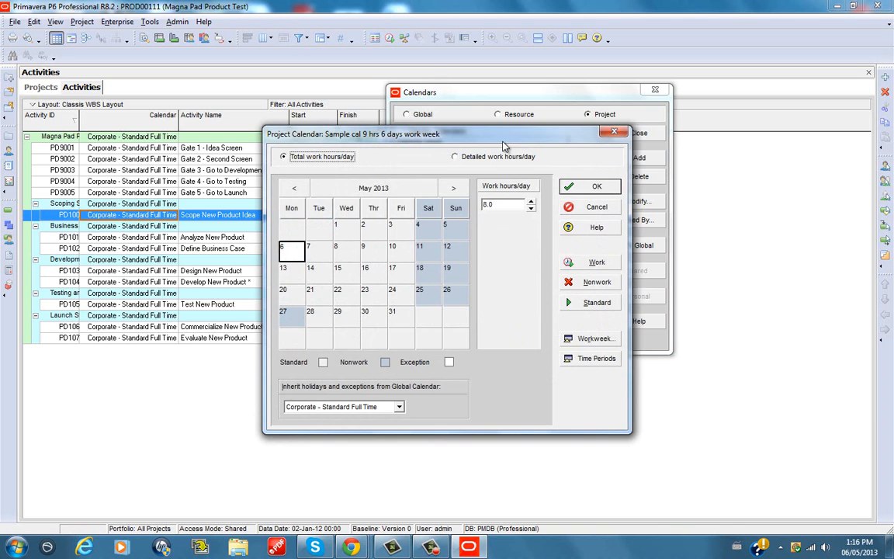
pyautogui.moveTo(503, 143); pyautogui.dragTo(433, 219)
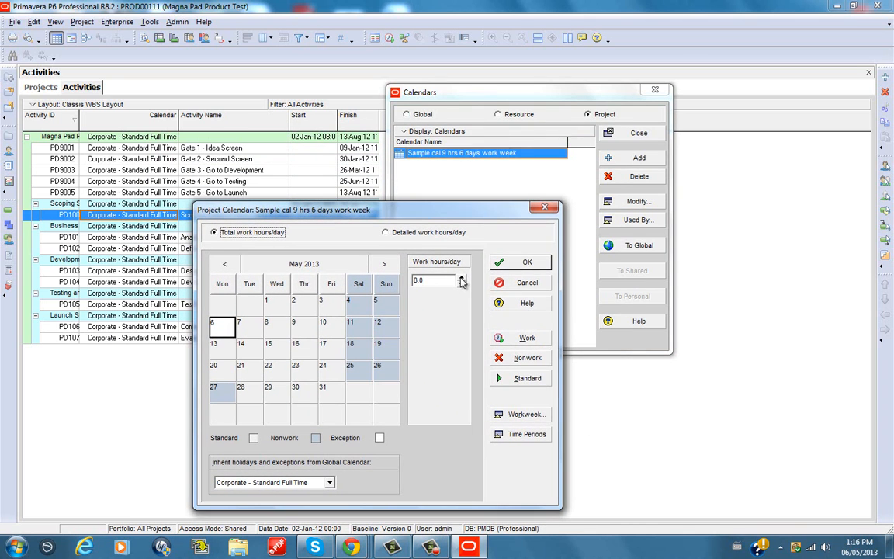
pyautogui.click(461, 278)
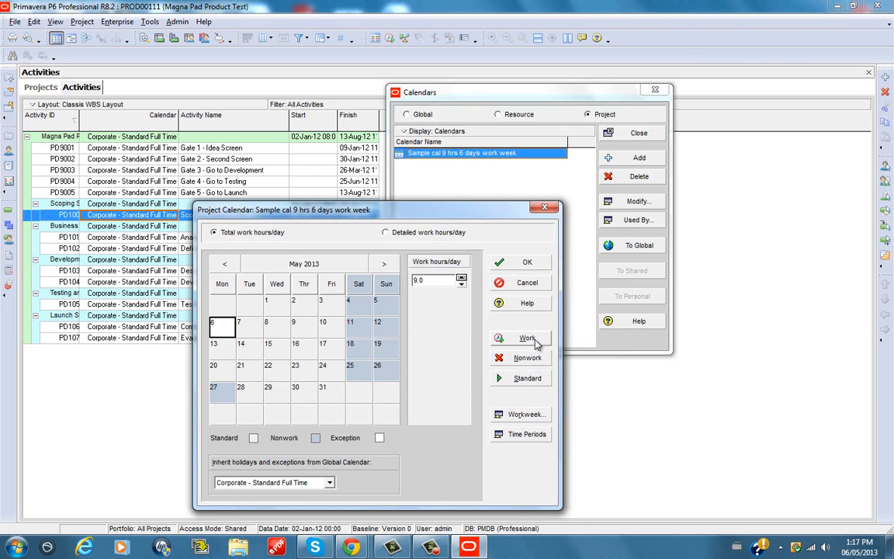
# Set the calendar's standard weekly work hours to 9 for each day from Monday to Saturday
pyautogui.click(518, 416)
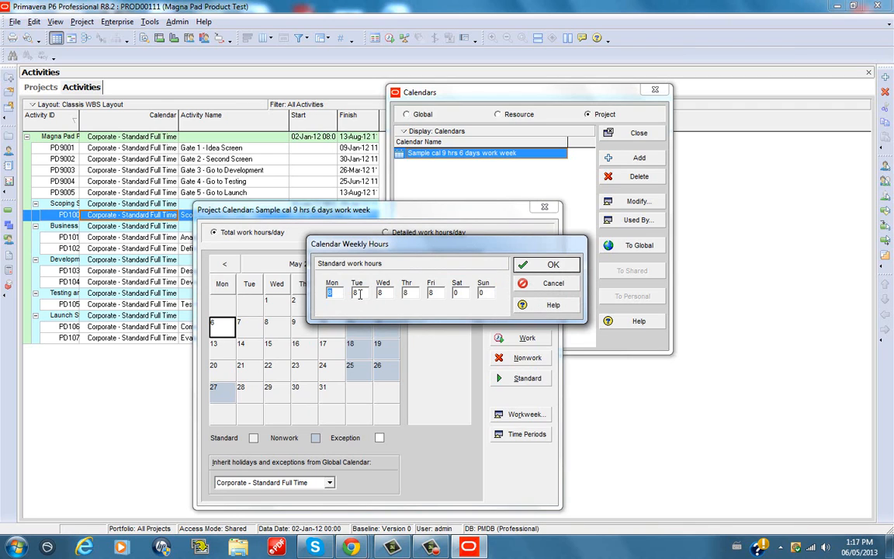
pyautogui.write('9')
pyautogui.press('Tab')
pyautogui.write('9')
pyautogui.press('Tab')
pyautogui.write('9')
pyautogui.press('Tab')
pyautogui.write('9')
pyautogui.press('Tab')
pyautogui.write('9')
pyautogui.press('Tab')
pyautogui.click(553, 266)
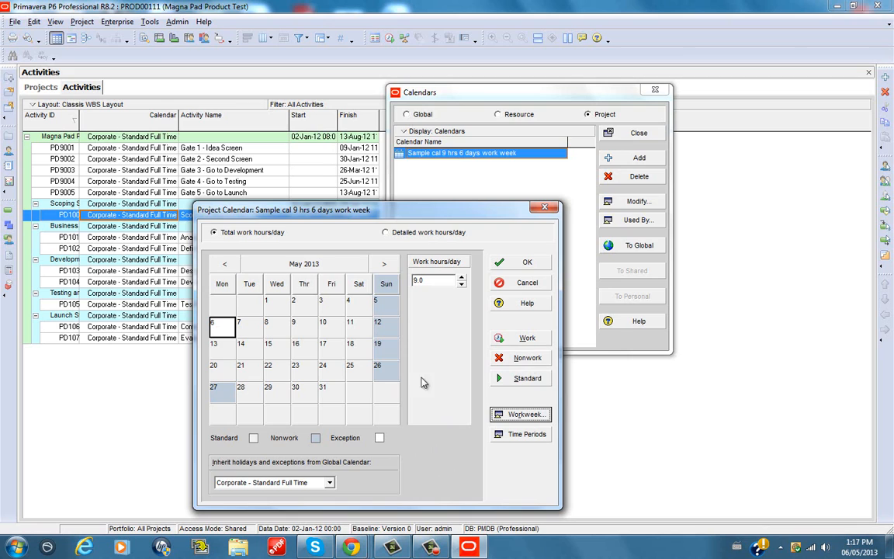
# Check 17 May 2013 in the project calendar, save the calendar changes and close the calendar list
pyautogui.click(324, 348)
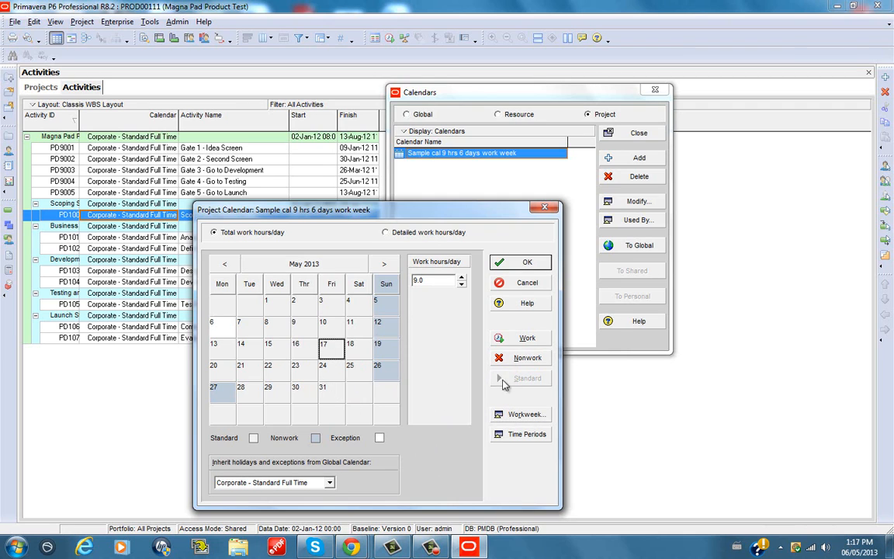
pyautogui.click(527, 263)
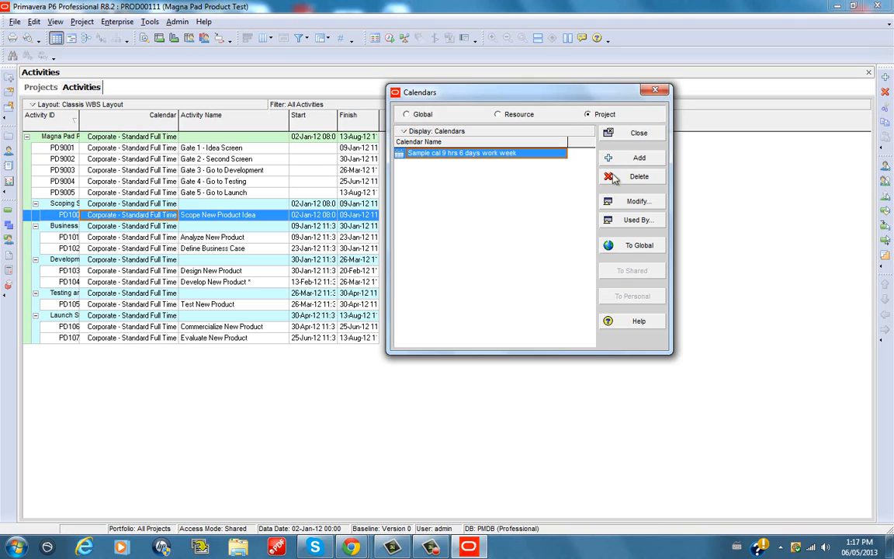
pyautogui.click(638, 133)
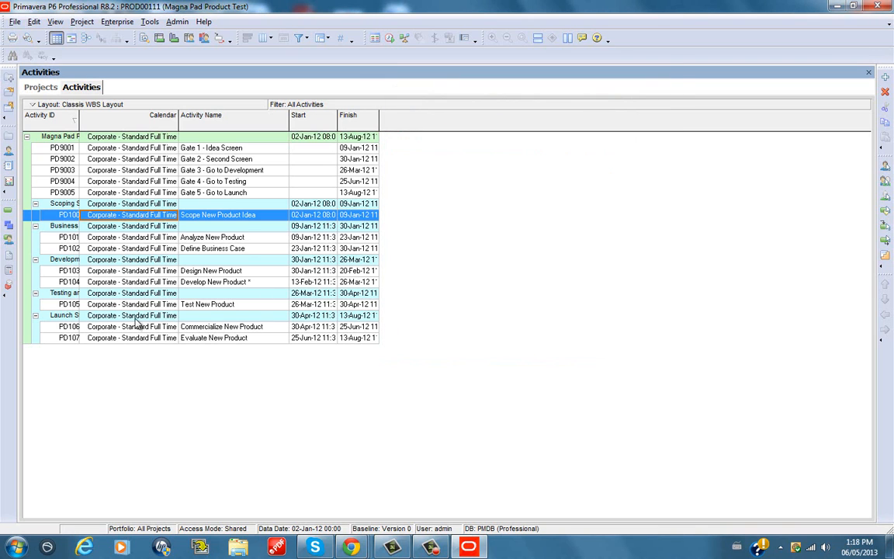
# Assign the project calendar "Sample cal 9 hrs 6 days work week" to the Scope New Product Idea activity
pyautogui.click(130, 262)
pyautogui.click(135, 217)
pyautogui.doubleClick(134, 217)
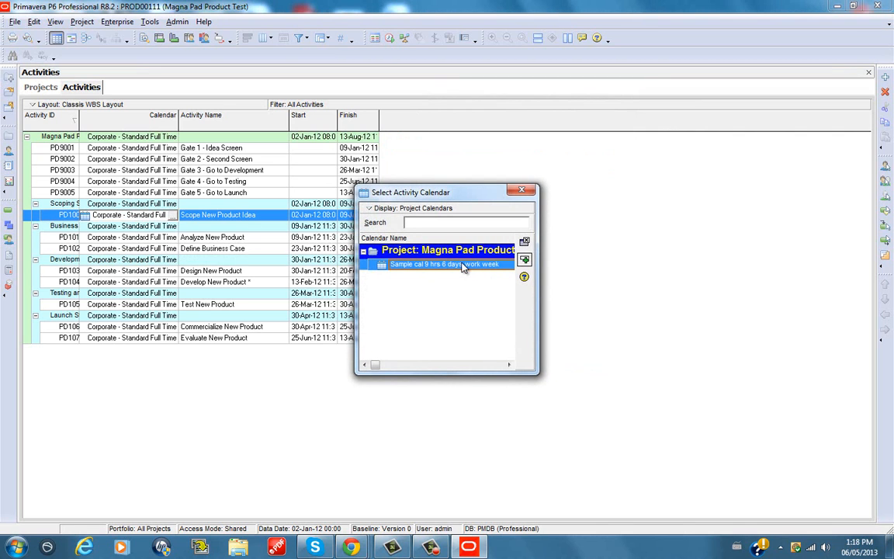
pyautogui.click(524, 260)
pyautogui.click(127, 224)
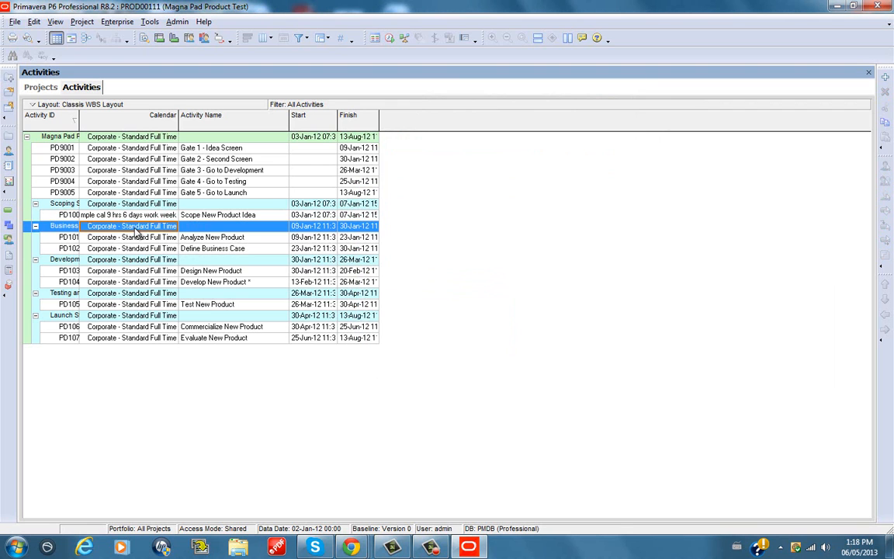
# Fill down the 9-hour, 6-day calendar from Scope New Product Idea to the Analyze New Product and Define Business Case activities
pyautogui.click(125, 214)
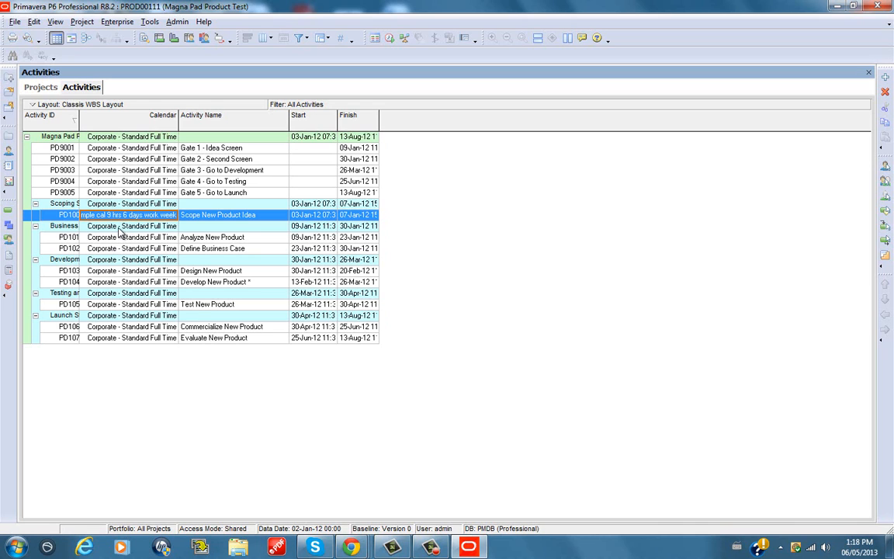
pyautogui.keyDown('ctrl'); pyautogui.click(118, 228); pyautogui.keyUp('ctrl')
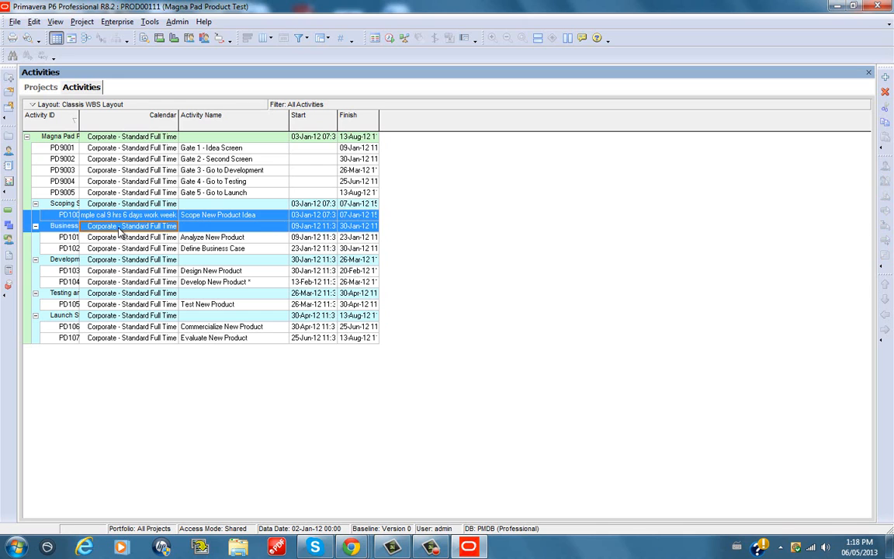
pyautogui.keyDown('ctrl'); pyautogui.click(114, 238); pyautogui.keyUp('ctrl')
pyautogui.keyDown('ctrl'); pyautogui.click(113, 249); pyautogui.keyUp('ctrl')
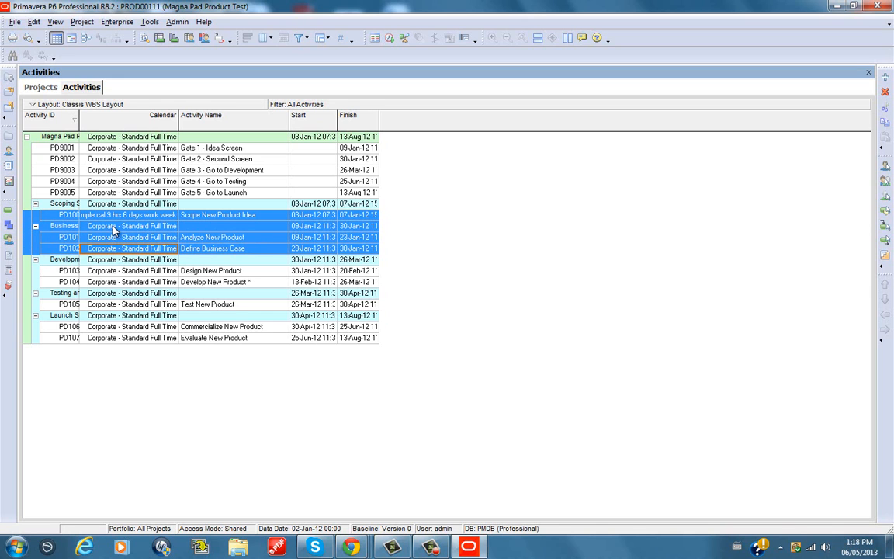
pyautogui.rightClick(113, 229)
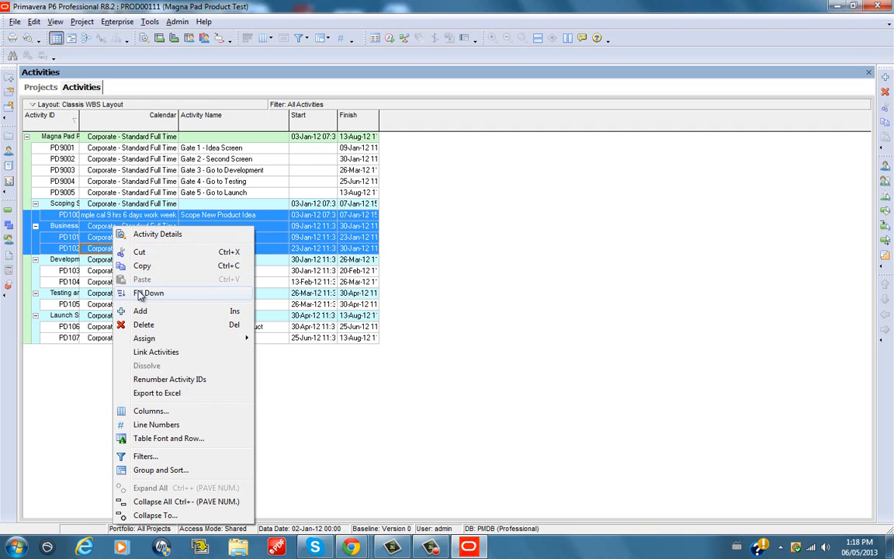
pyautogui.click(139, 293)
pyautogui.click(127, 281)
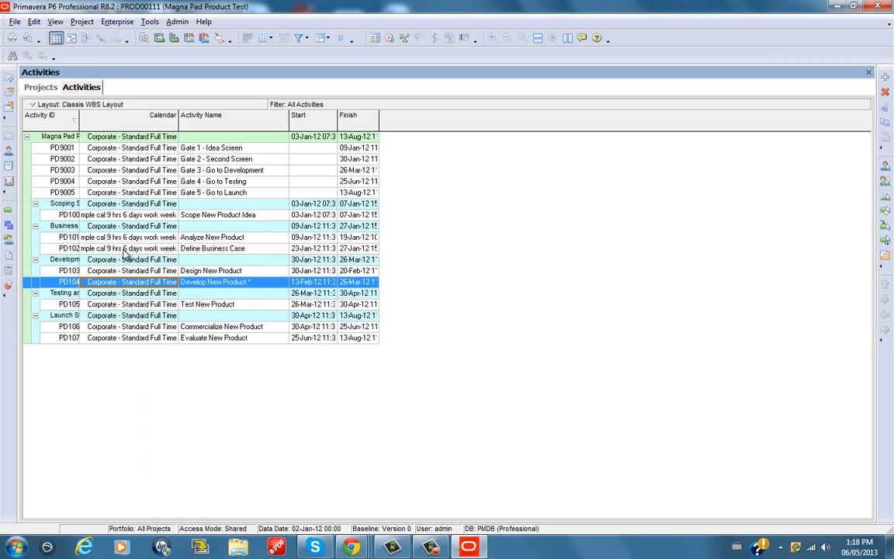
pyautogui.click(120, 249)
pyautogui.click(124, 237)
pyautogui.click(127, 215)
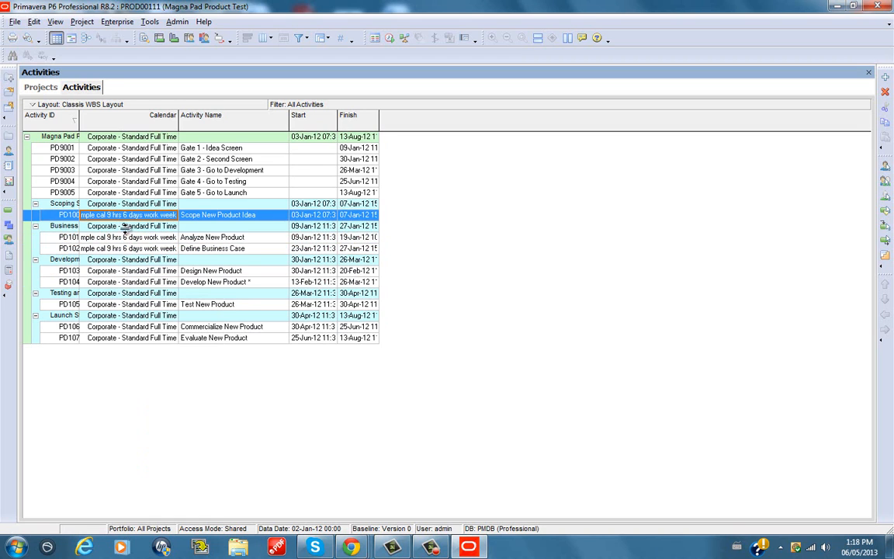
pyautogui.click(124, 236)
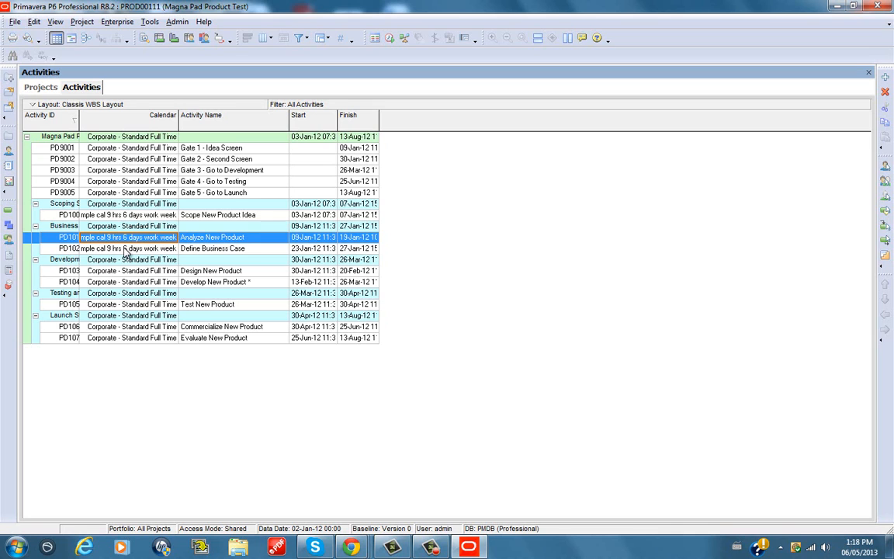
pyautogui.press('Down')
pyautogui.click(123, 227)
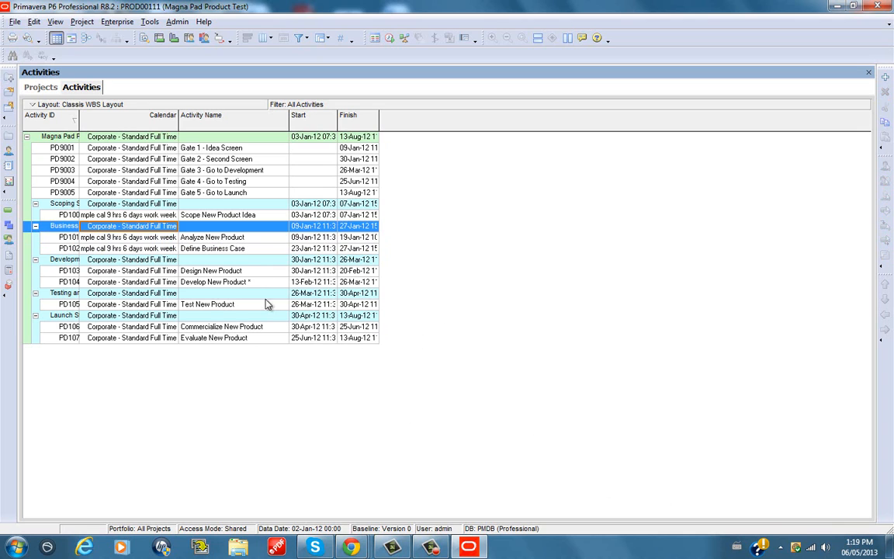
pyautogui.click(147, 249)
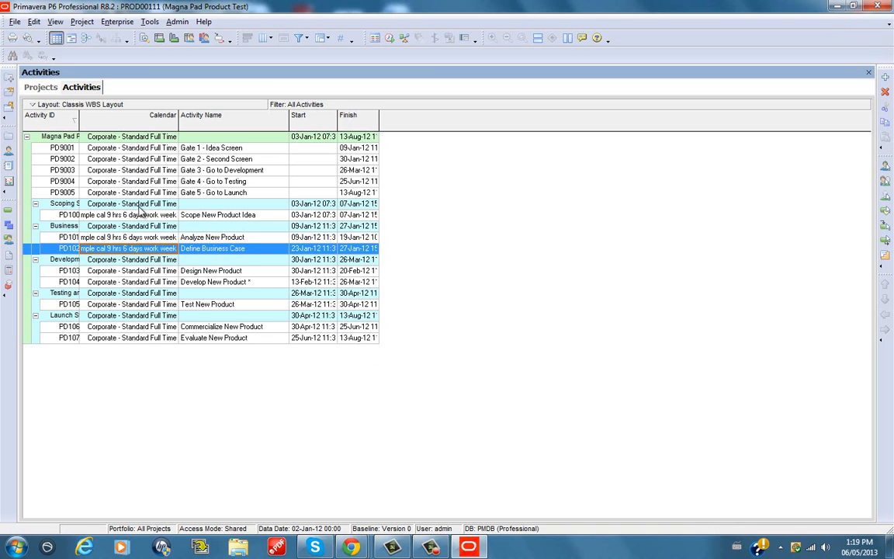
# Open the calendar list, compare the global calendars with the project calendars and close the list
pyautogui.click(118, 28)
pyautogui.click(117, 94)
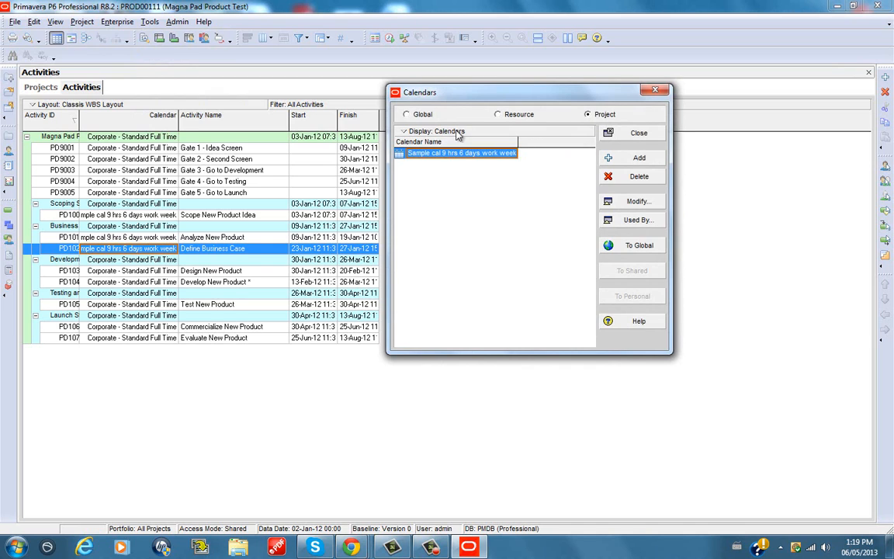
pyautogui.click(407, 115)
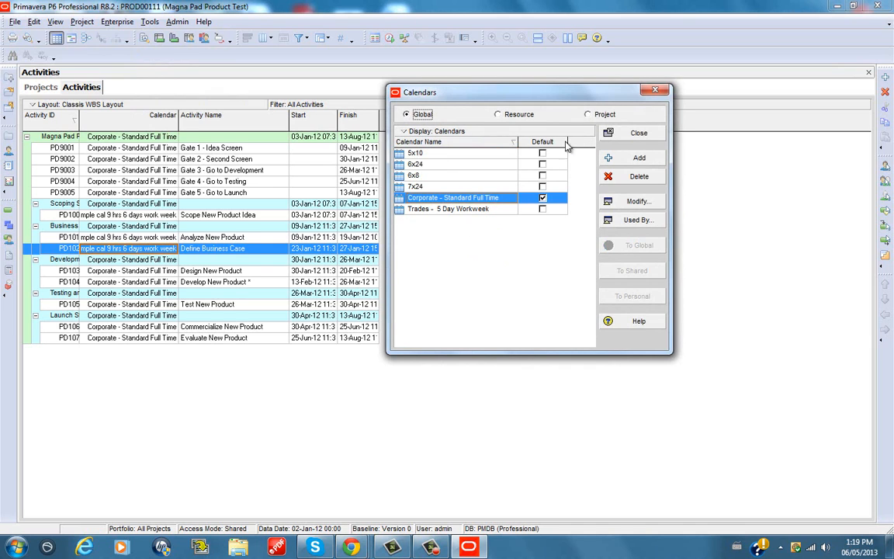
pyautogui.click(588, 114)
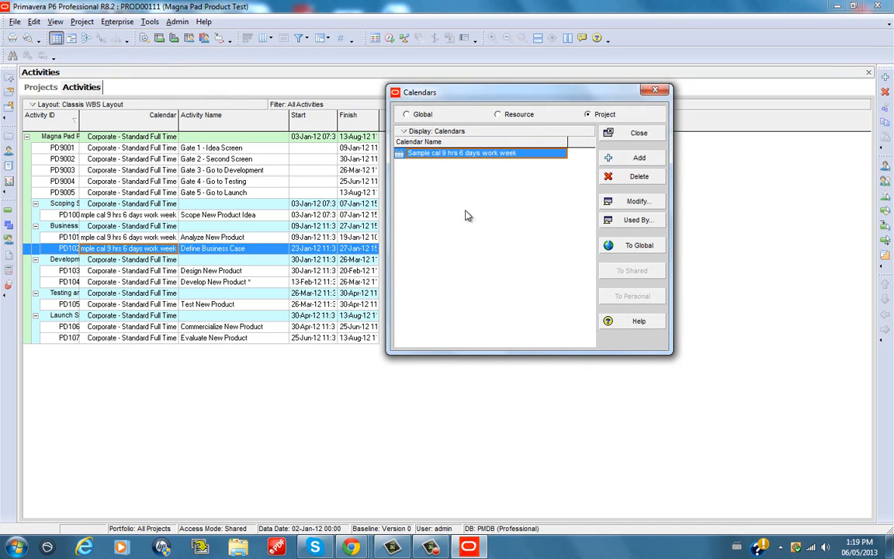
pyautogui.click(638, 133)
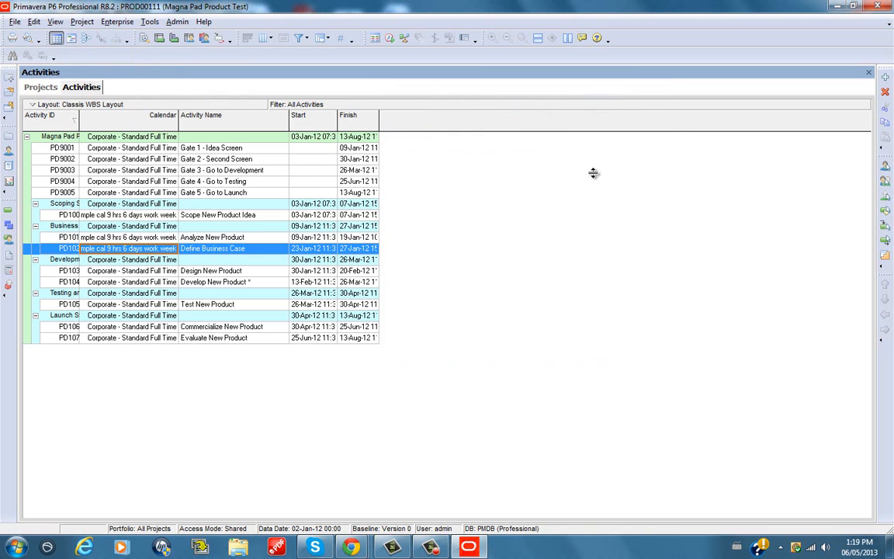
# Assign the project calendar "Sample cal 9 hrs 6 days work week" to the Gate 4 - Go to Testing activity
pyautogui.click(115, 183)
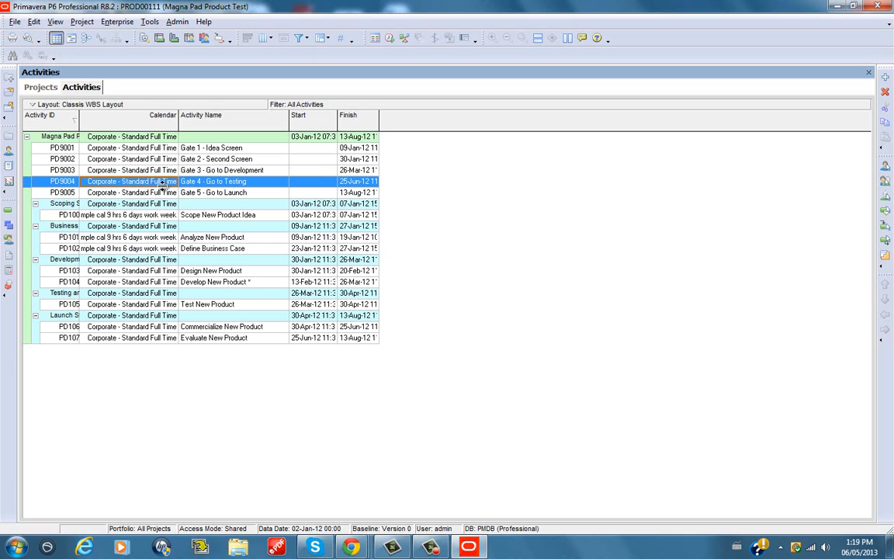
pyautogui.doubleClick(122, 186)
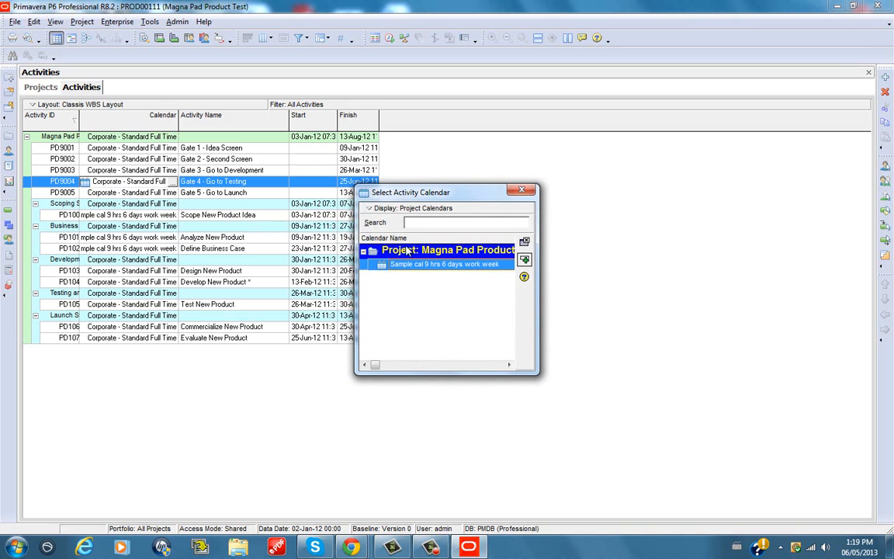
pyautogui.click(380, 208)
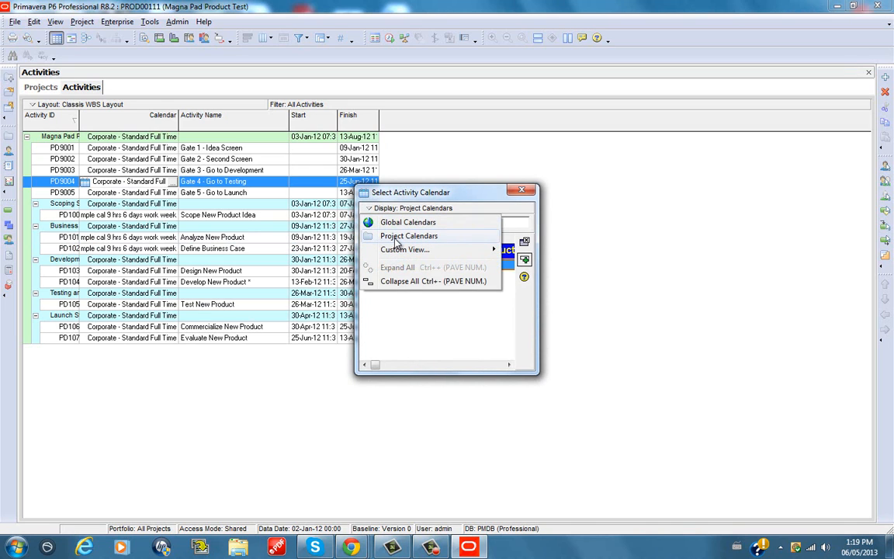
pyautogui.click(396, 240)
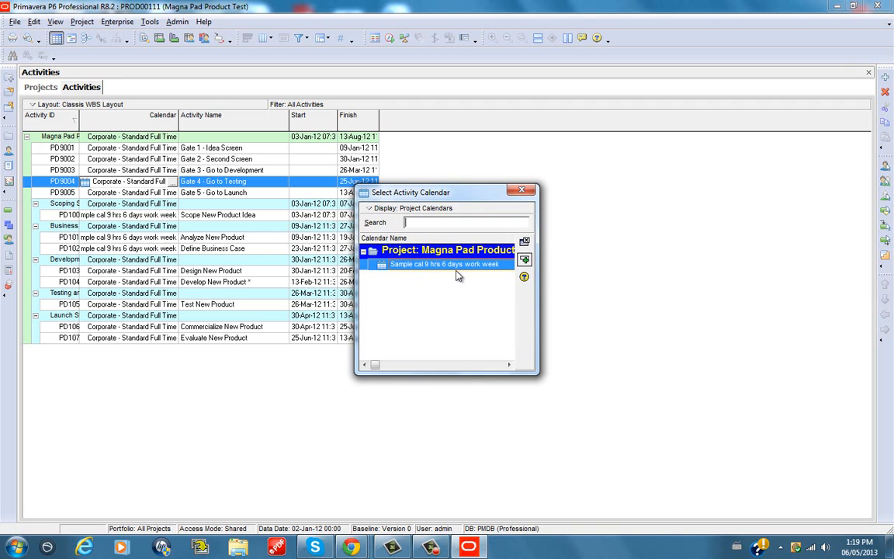
pyautogui.click(381, 208)
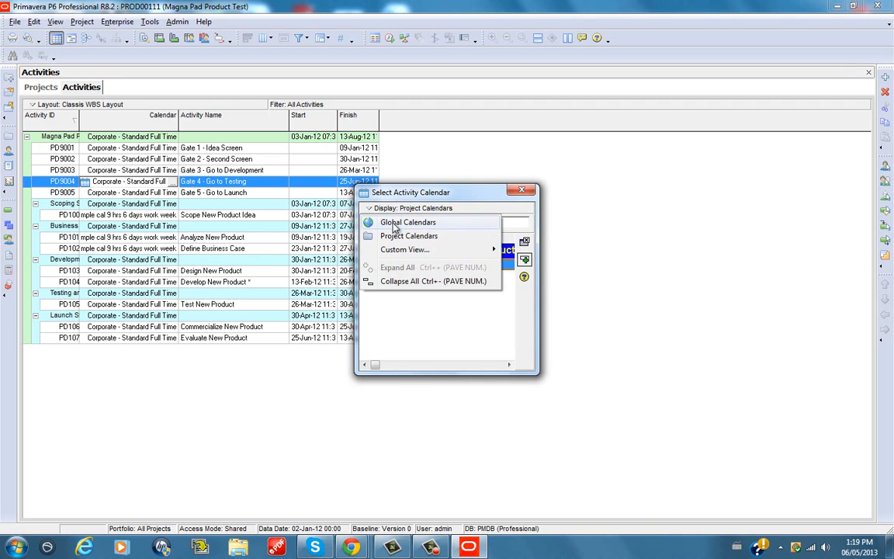
pyautogui.click(393, 225)
pyautogui.click(385, 208)
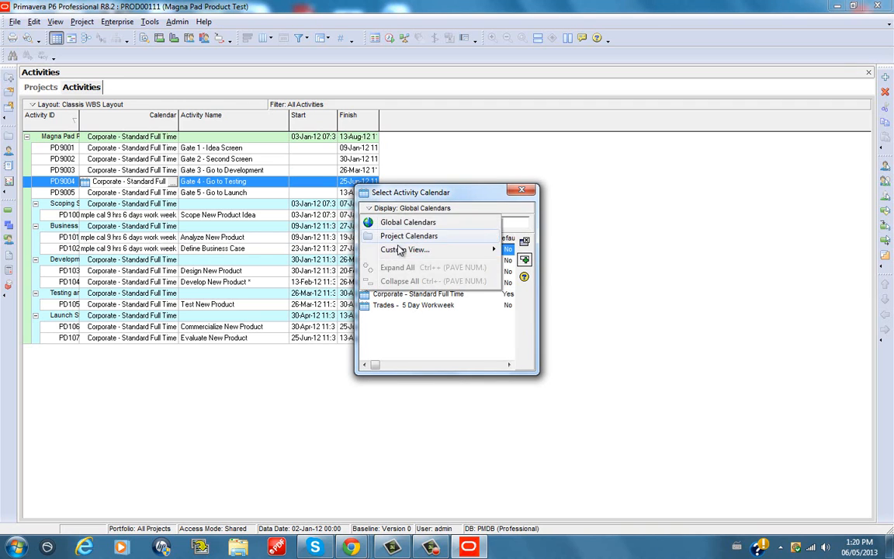
pyautogui.click(402, 242)
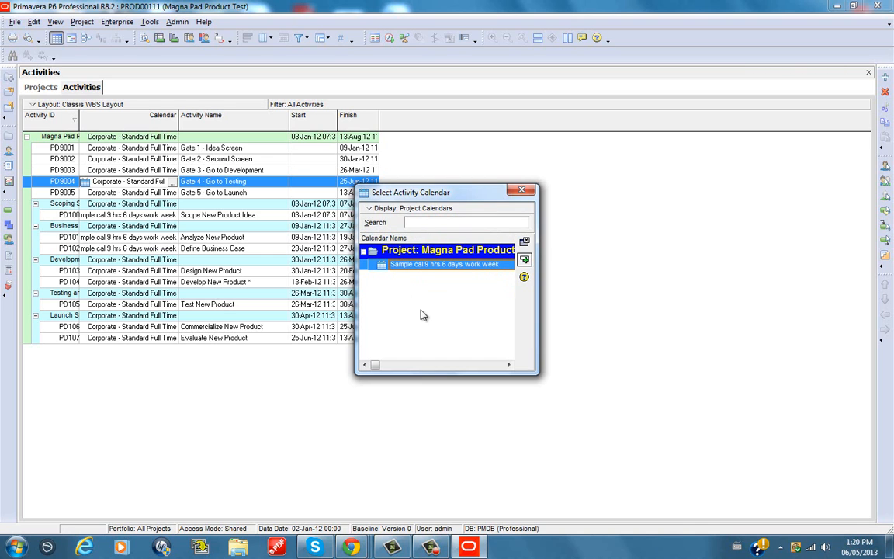
pyautogui.click(525, 262)
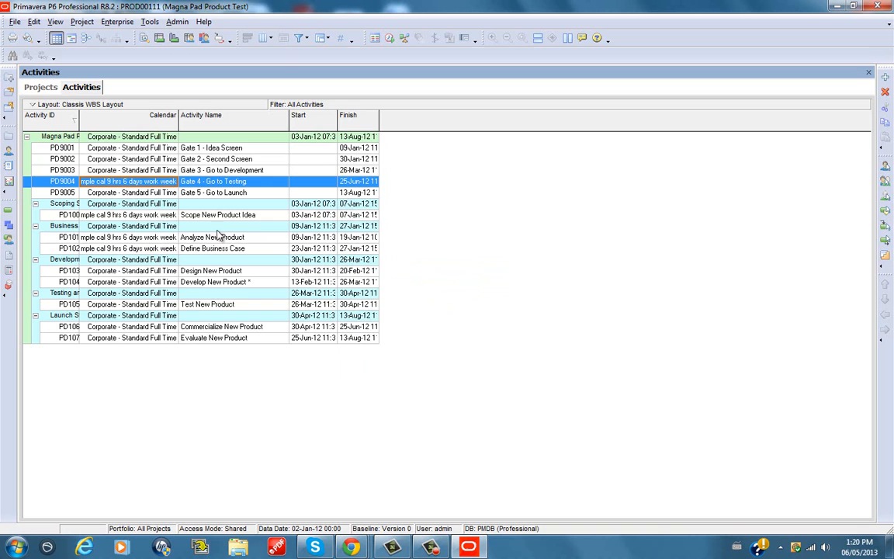
pyautogui.click(133, 191)
pyautogui.click(121, 180)
pyautogui.click(123, 193)
pyautogui.click(127, 182)
pyautogui.click(132, 262)
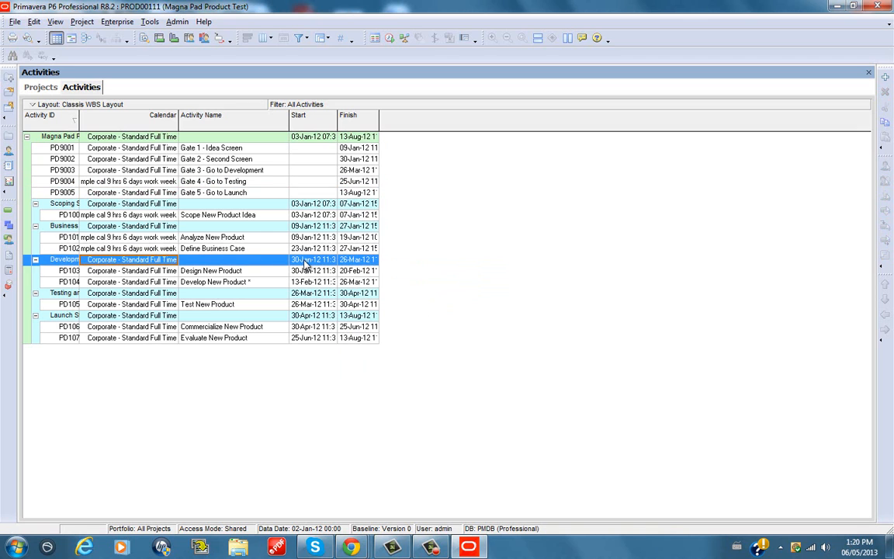